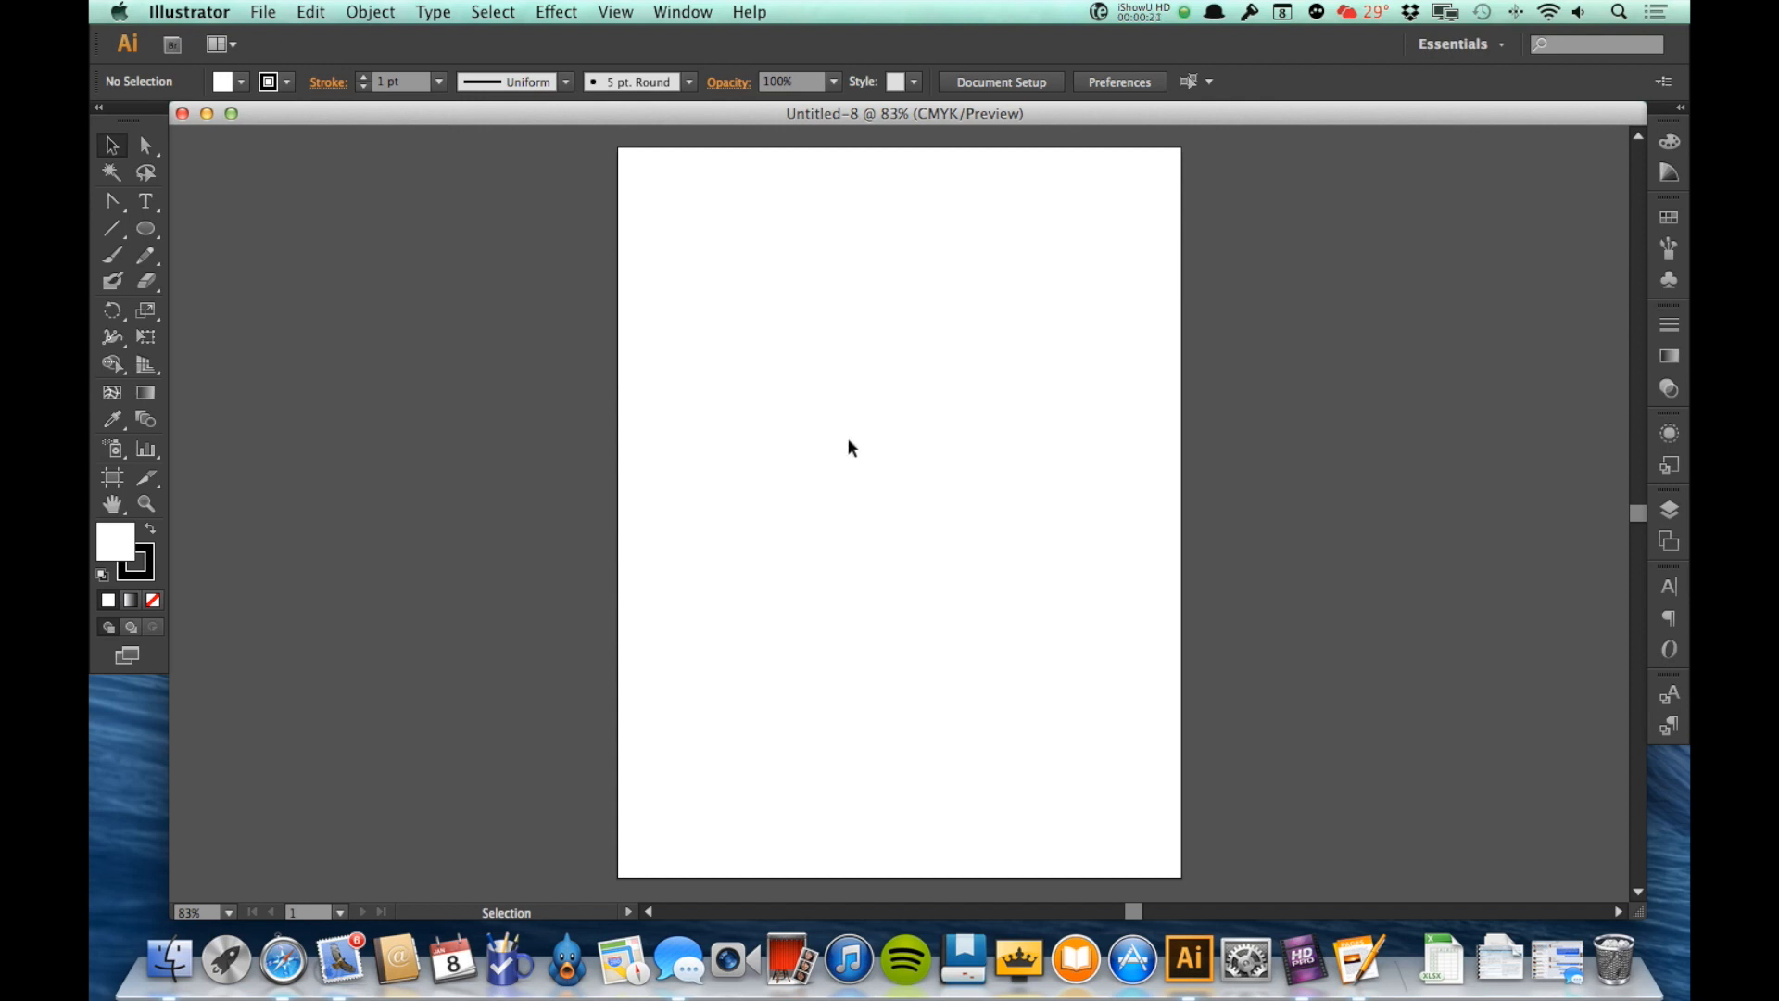
Place BTSbluesarethasm.jpg from the Desktop on the artboard as a linked image.
key("z")
left_click_drag(621, 280, 1176, 738)
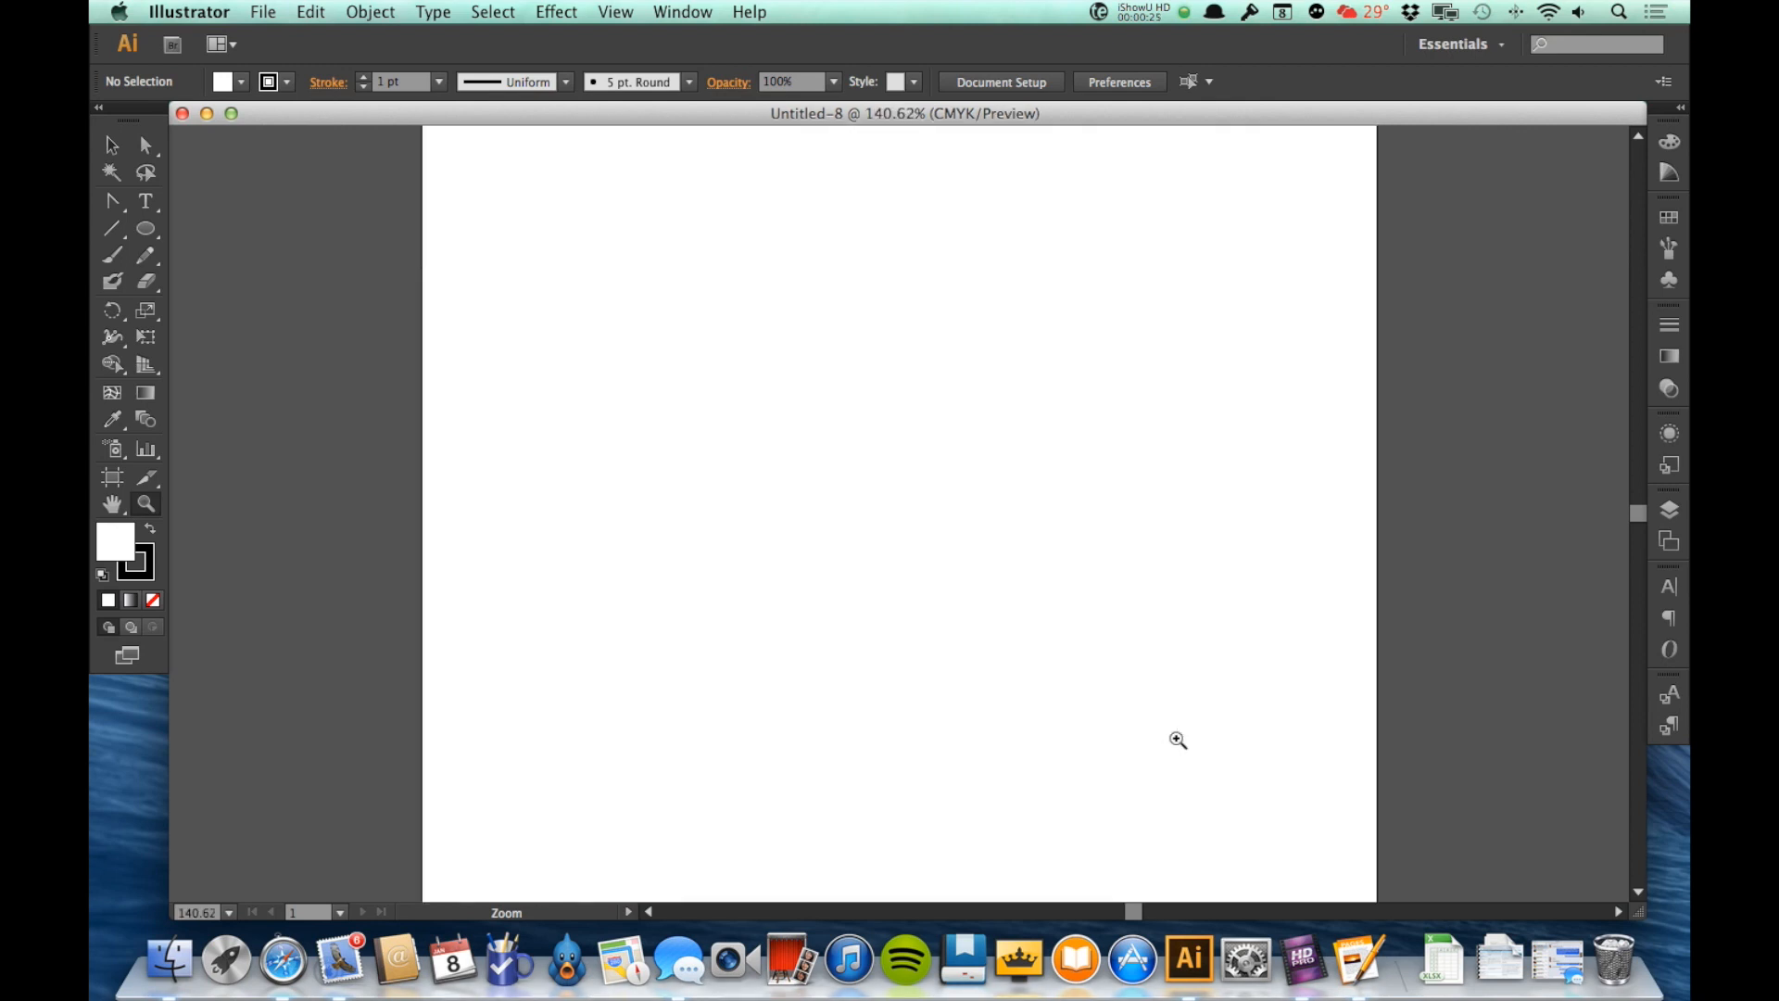
left_click(263, 12)
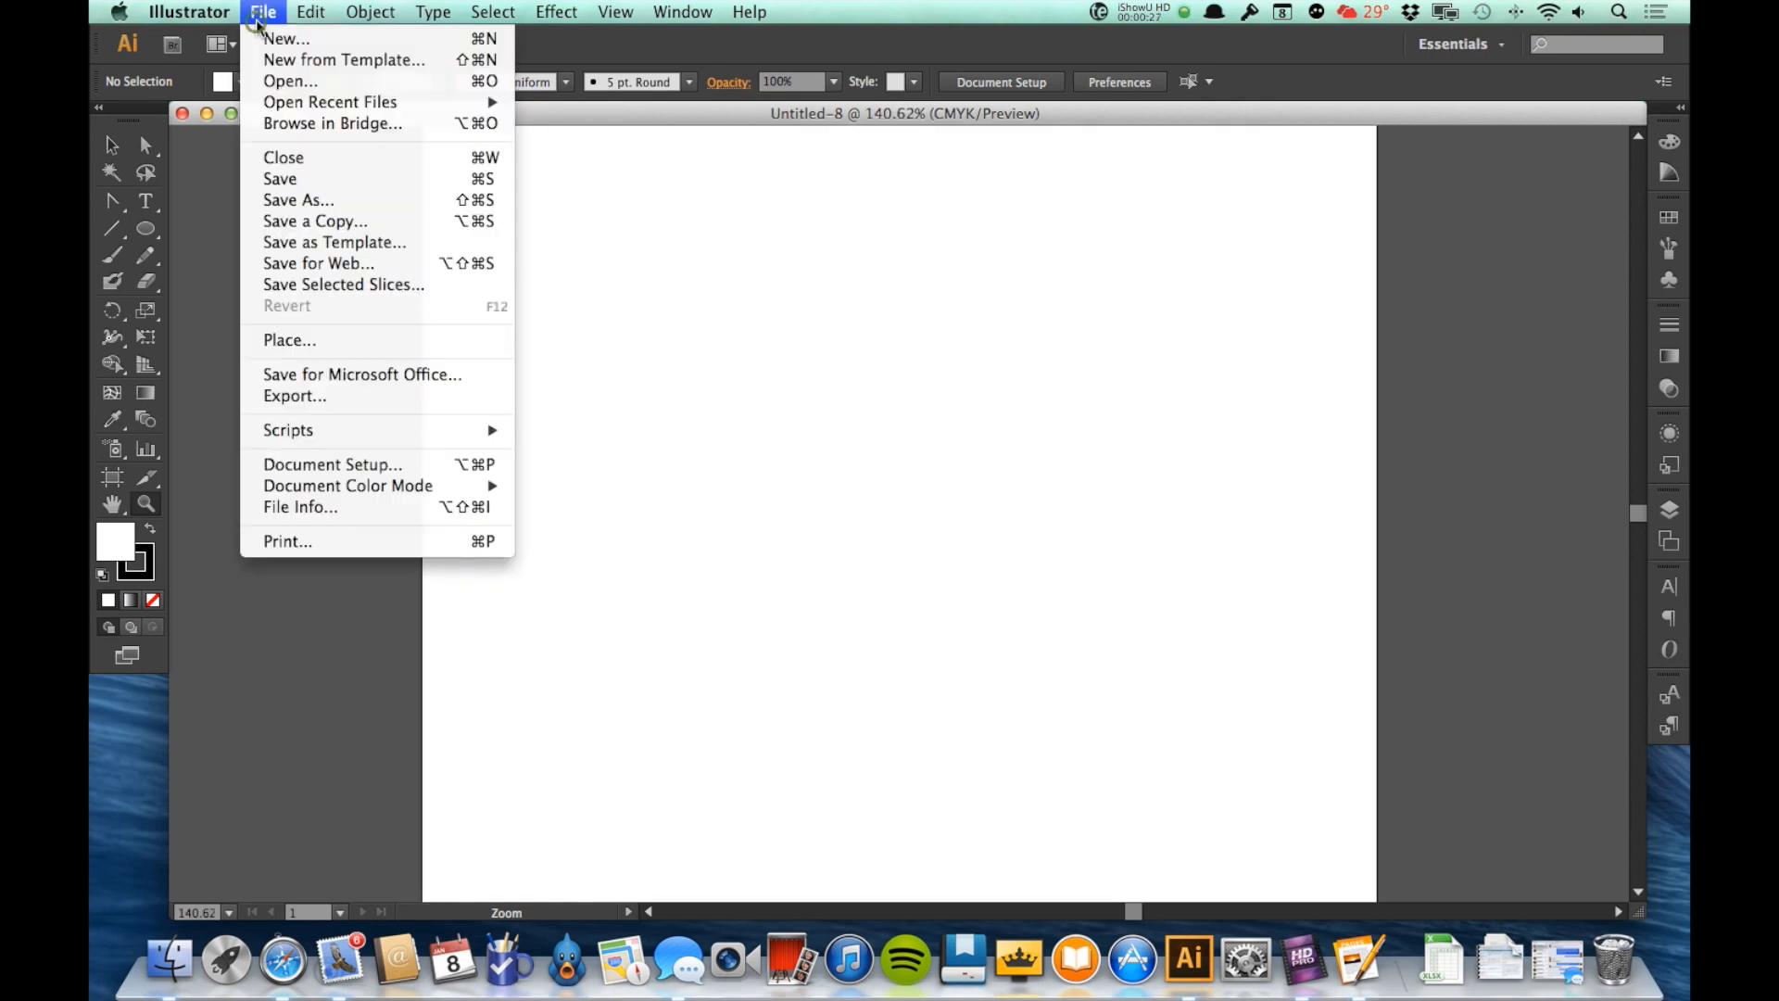
left_click(285, 342)
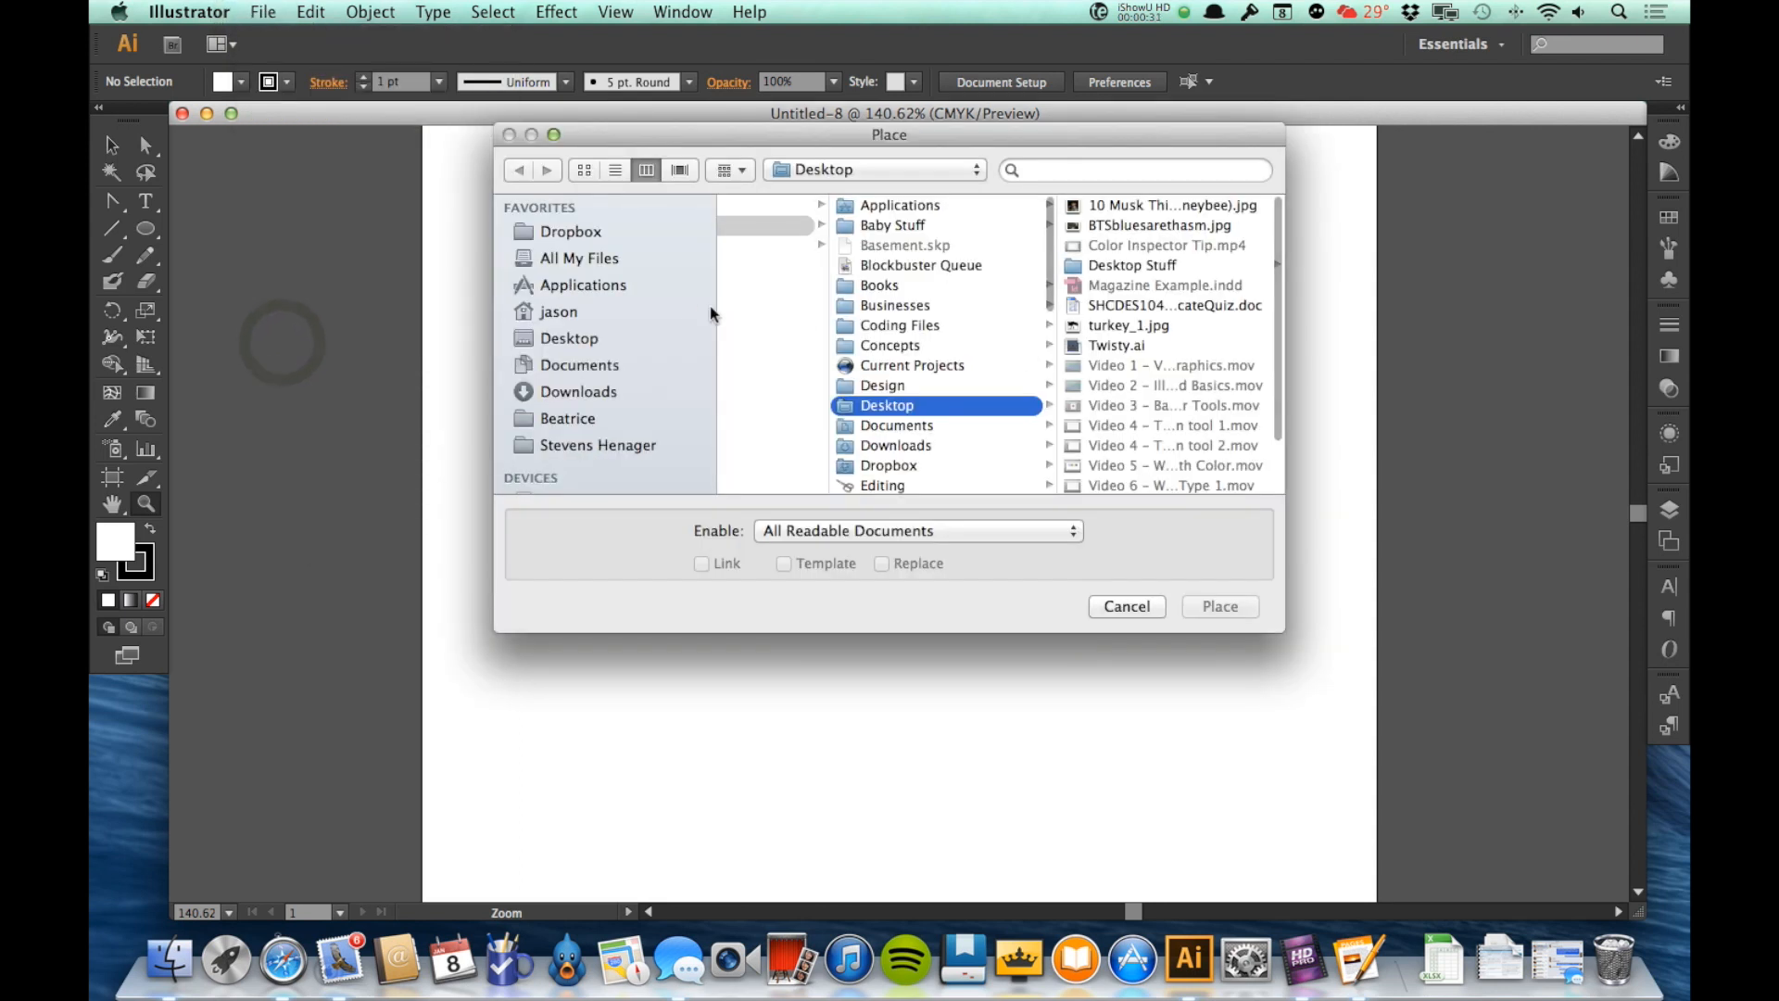
left_click(1127, 222)
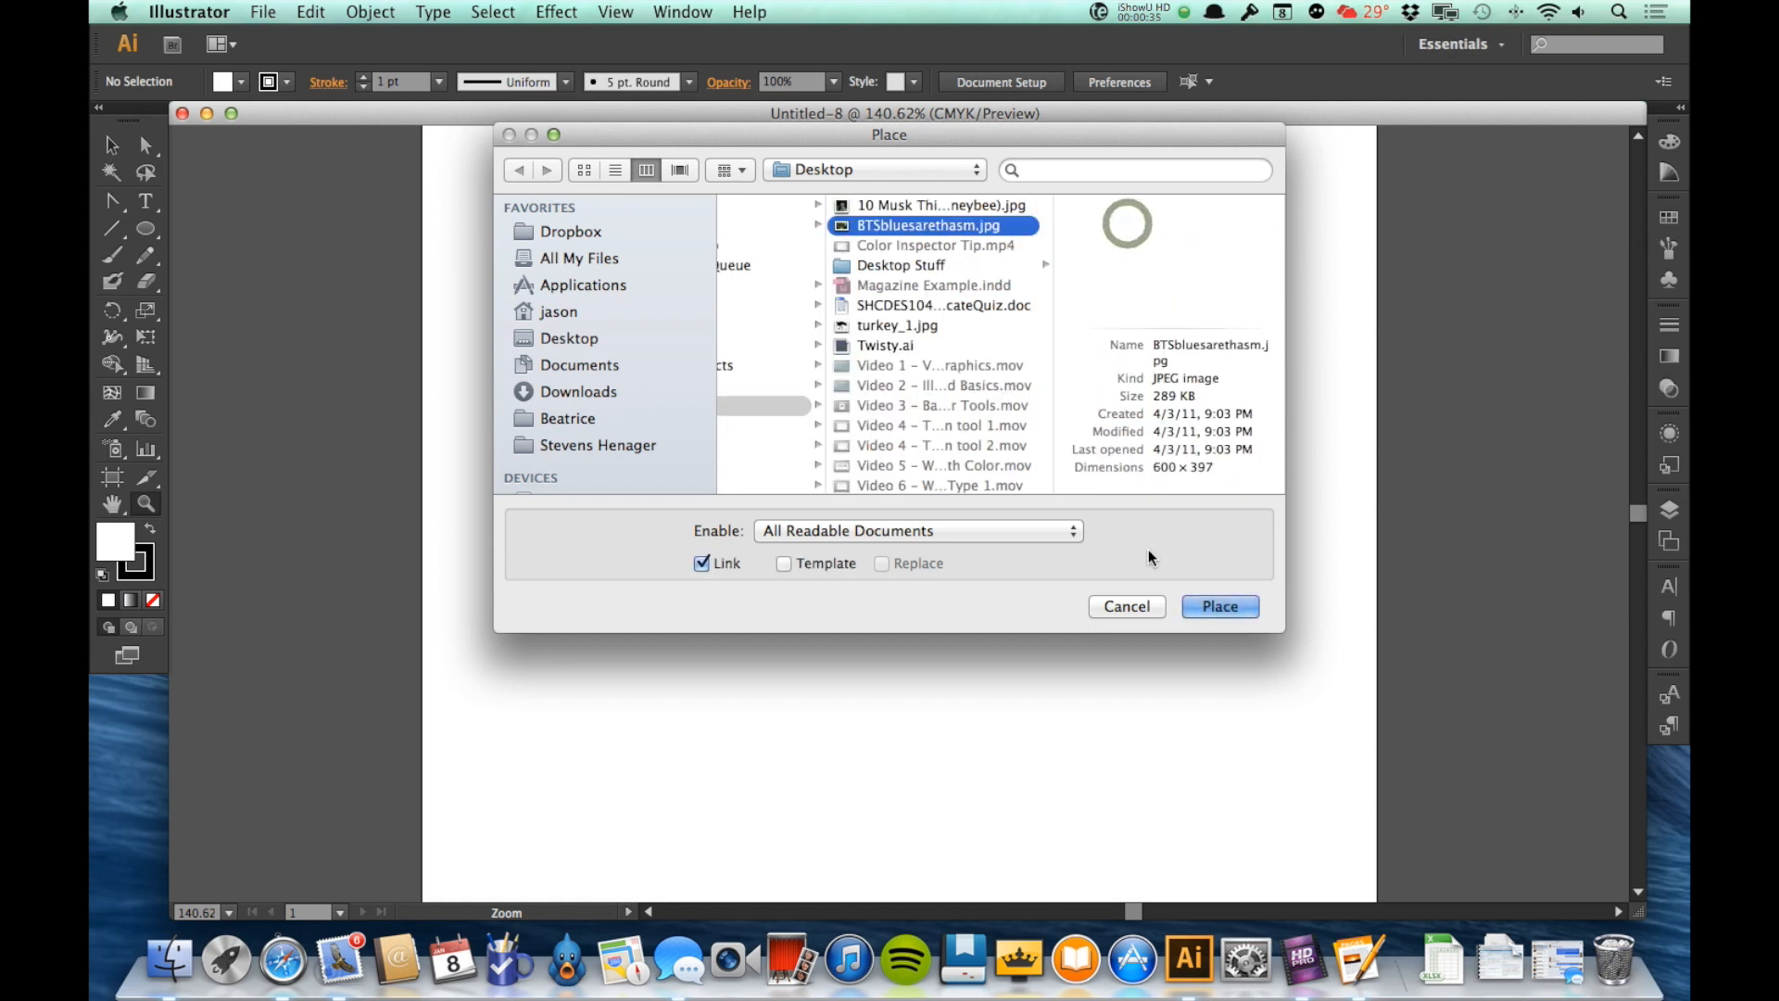
left_click(1221, 610)
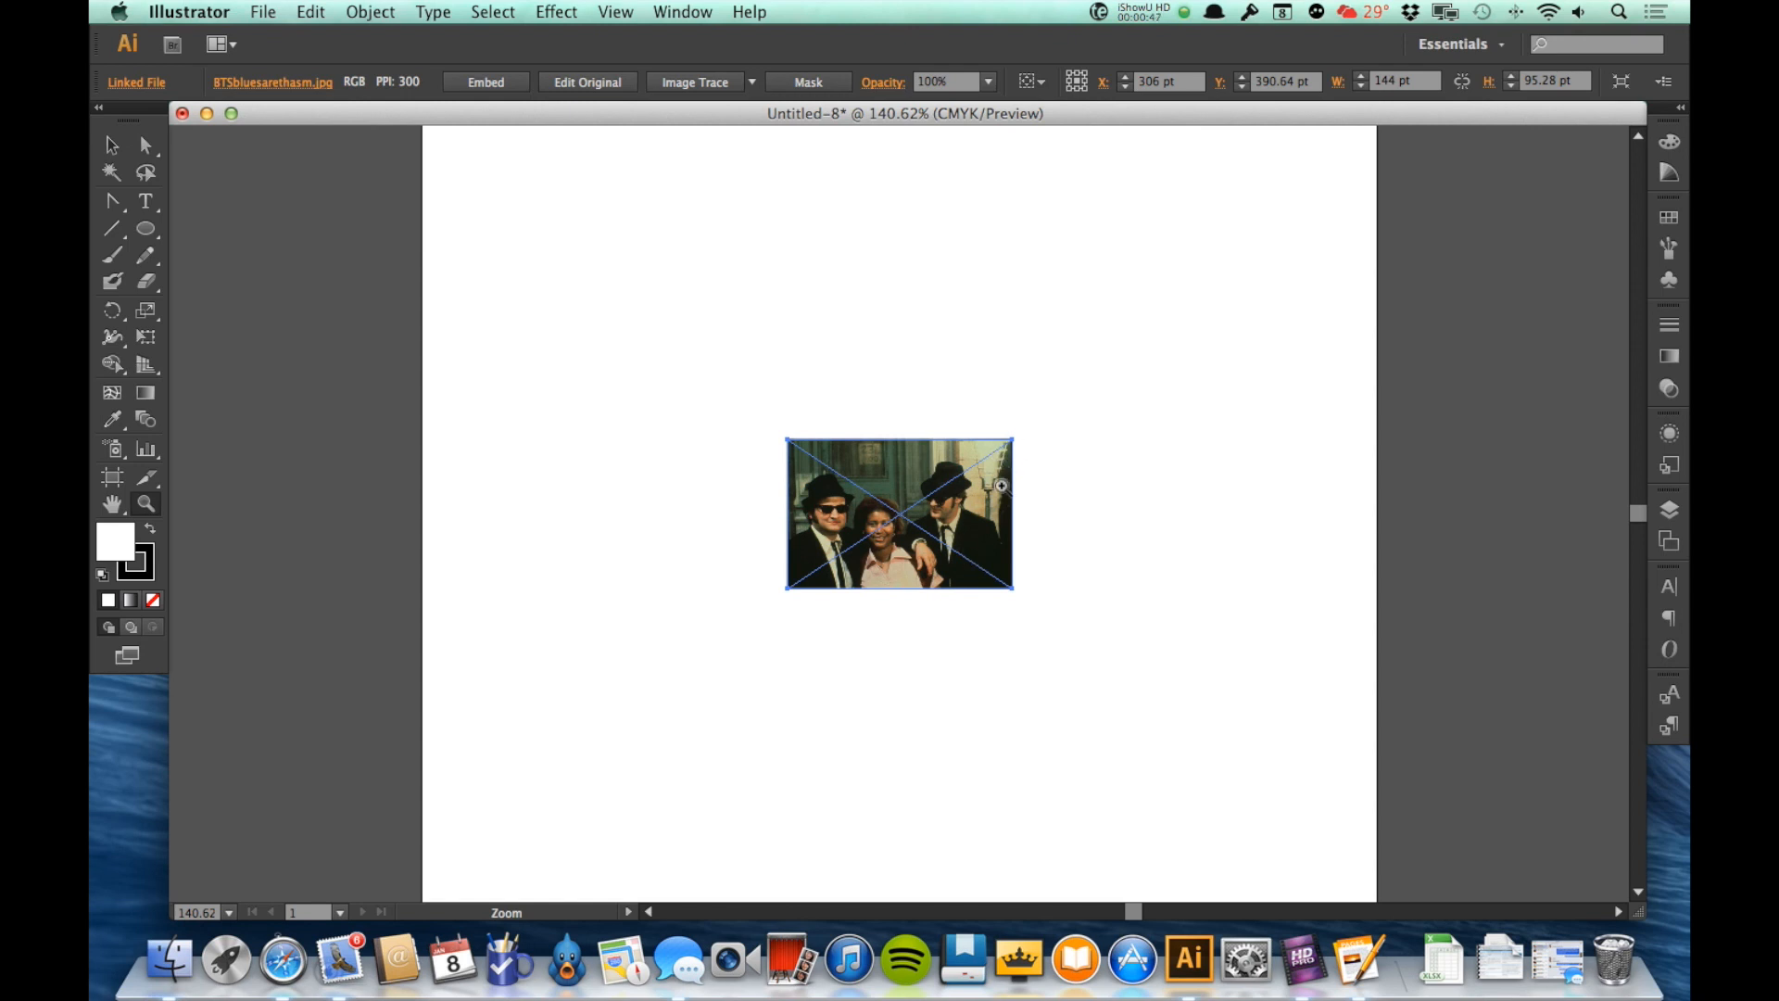
Scale the placed photo up proportionally to about 204 × 135 pt and centre it horizontally on the artboard.
key("v")
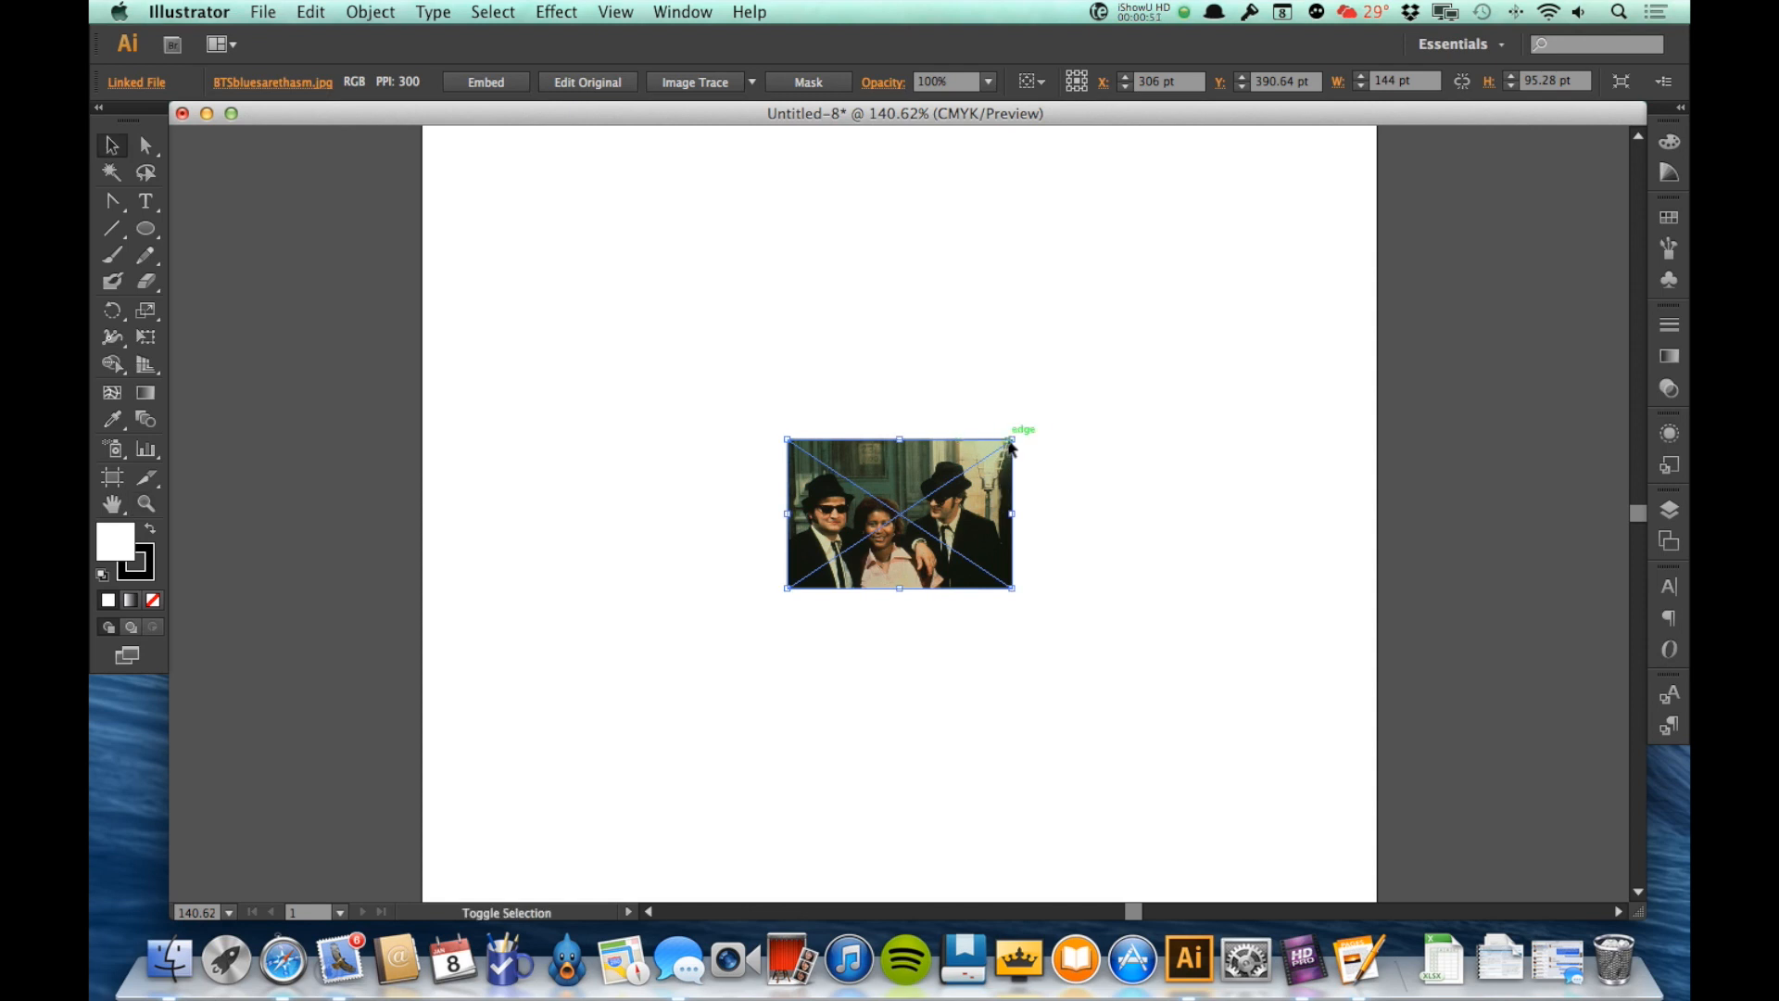
left_click(1016, 447)
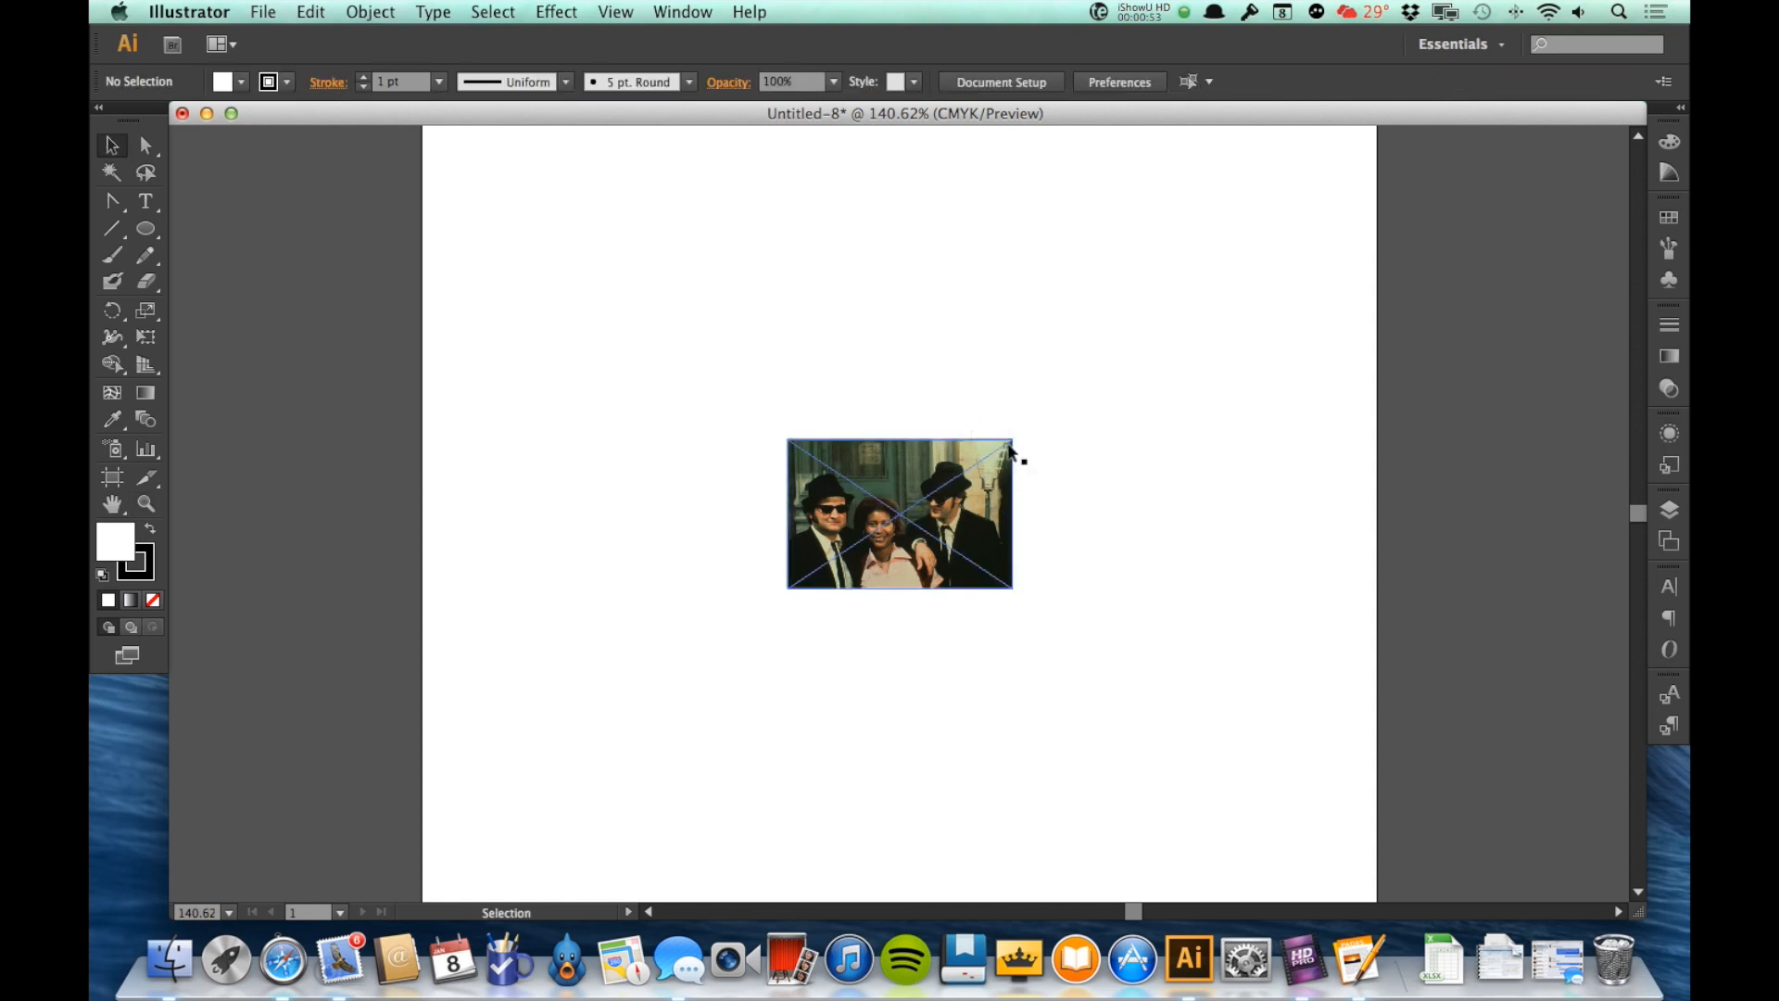
left_click(1010, 443)
left_click_drag(1011, 443, 1105, 370)
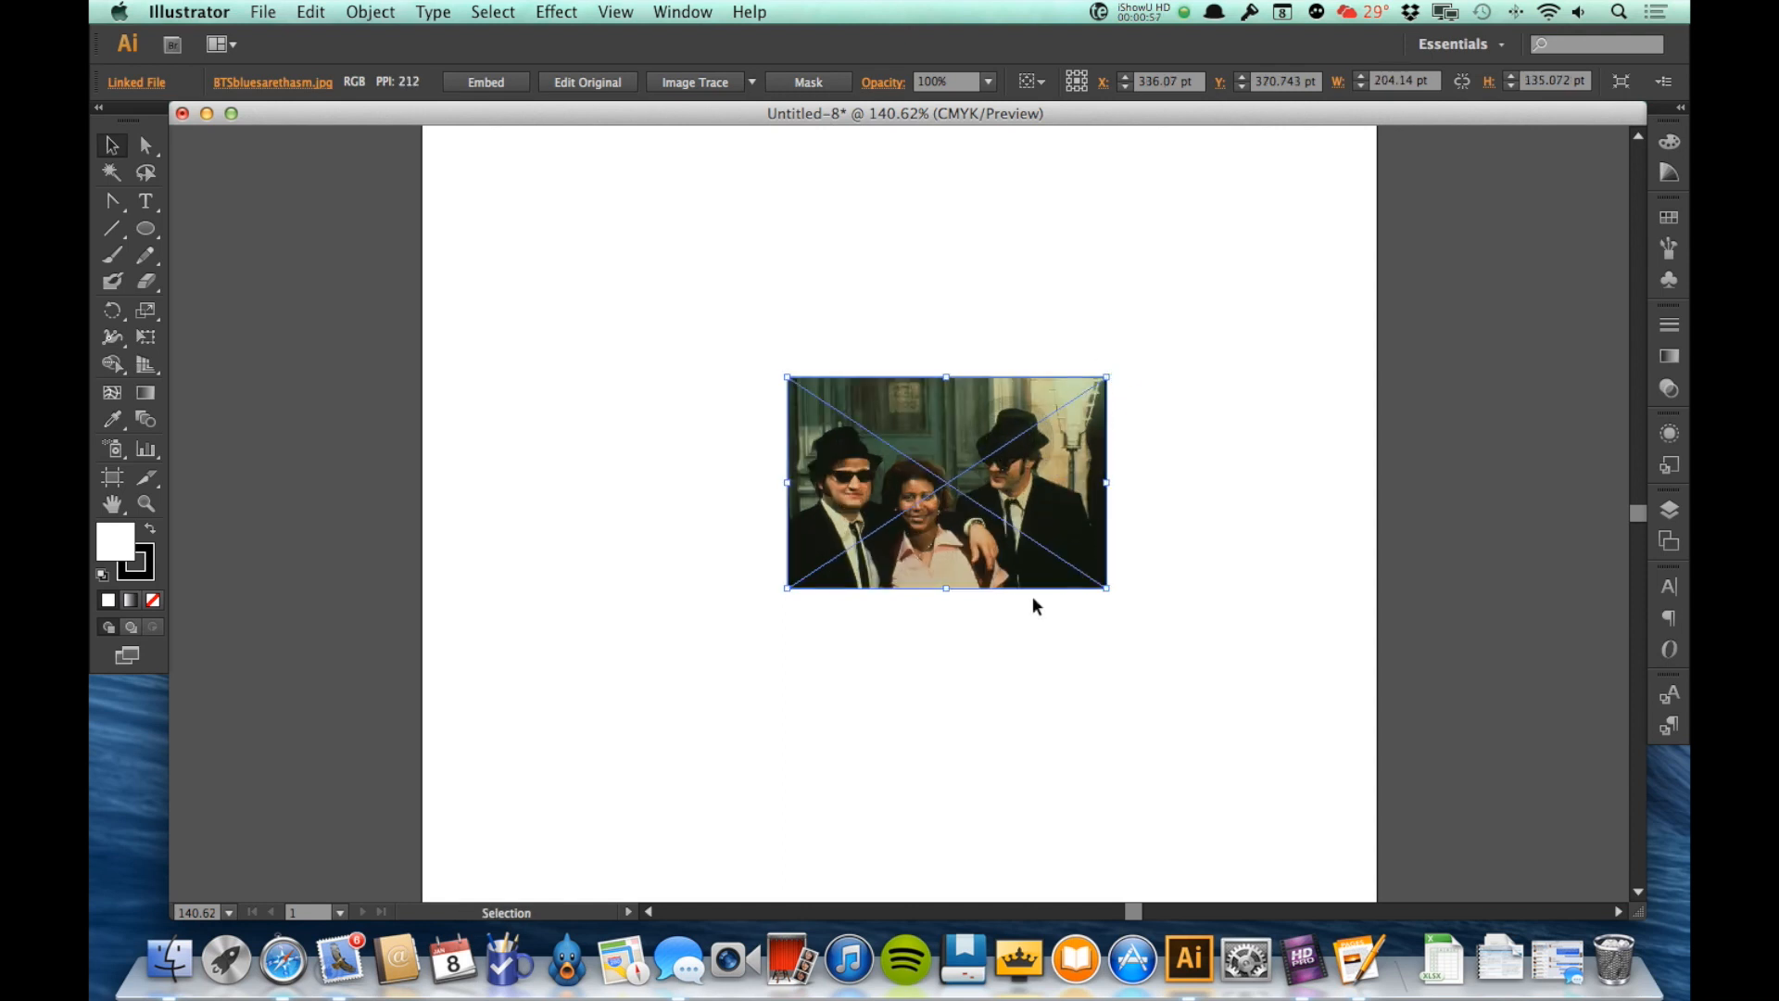
left_click_drag(958, 554, 913, 579)
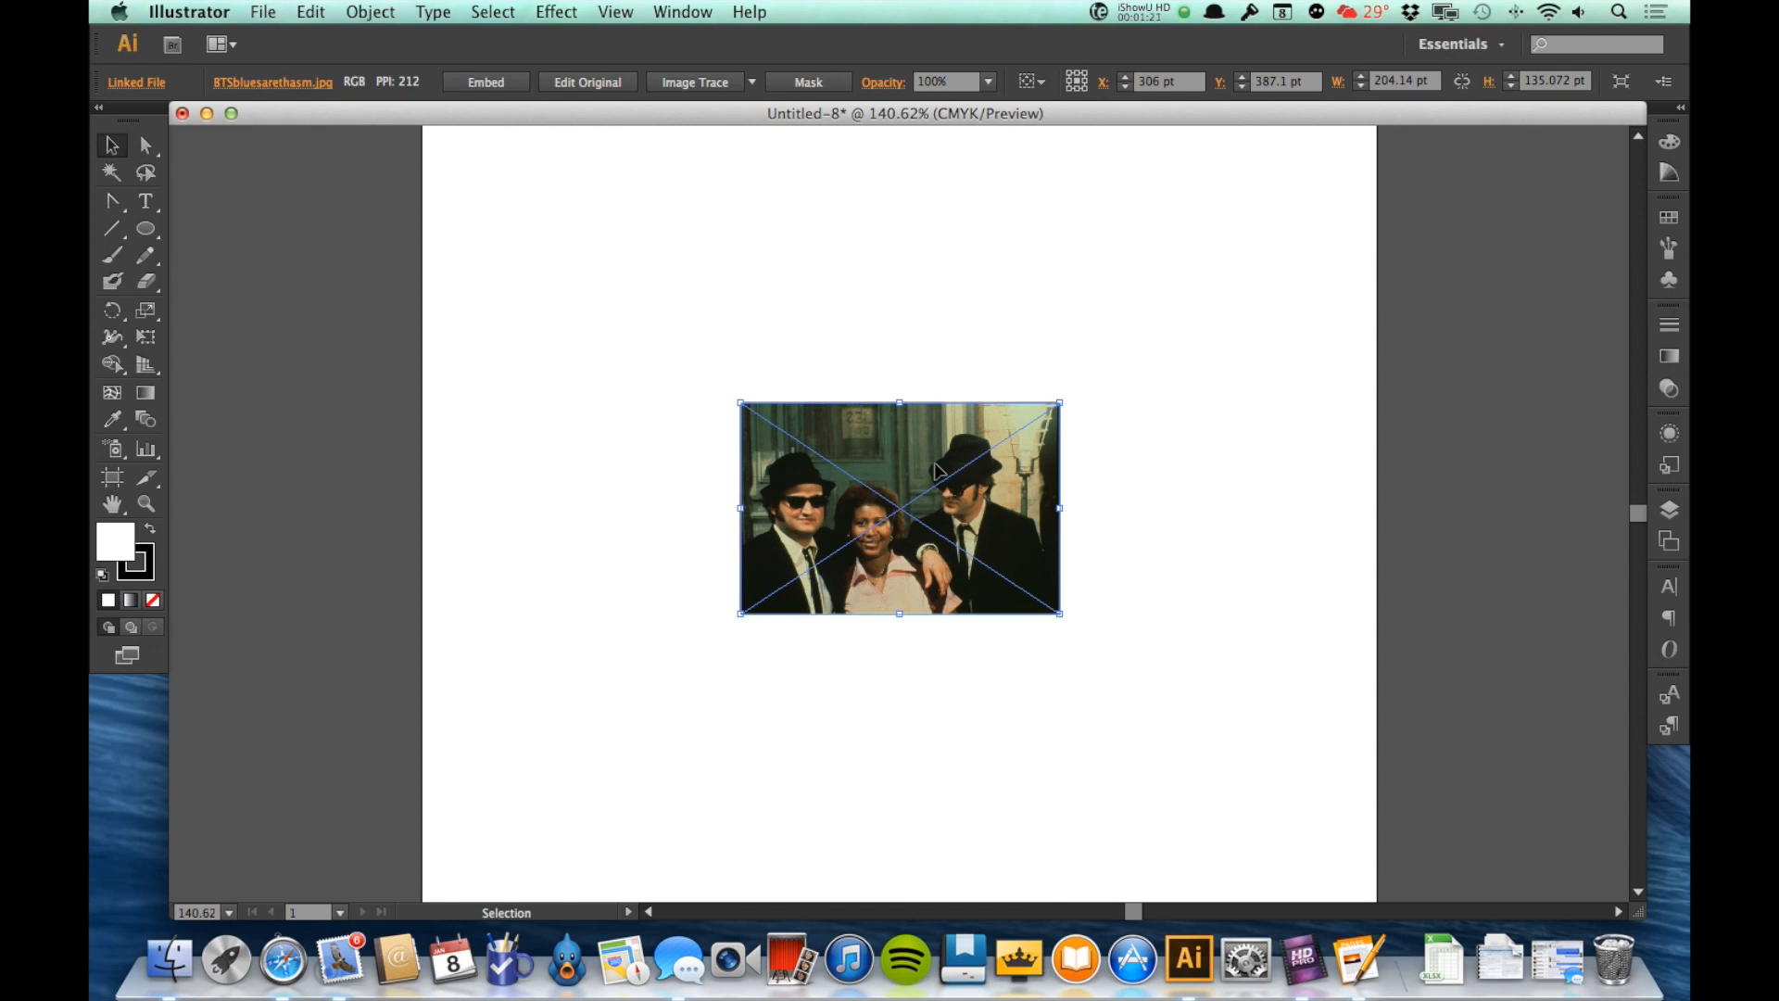
Run Image Trace on the placed photo and apply the High Fidelity Photo preset to the tracing.
key("z")
left_click_drag(704, 384, 1095, 653)
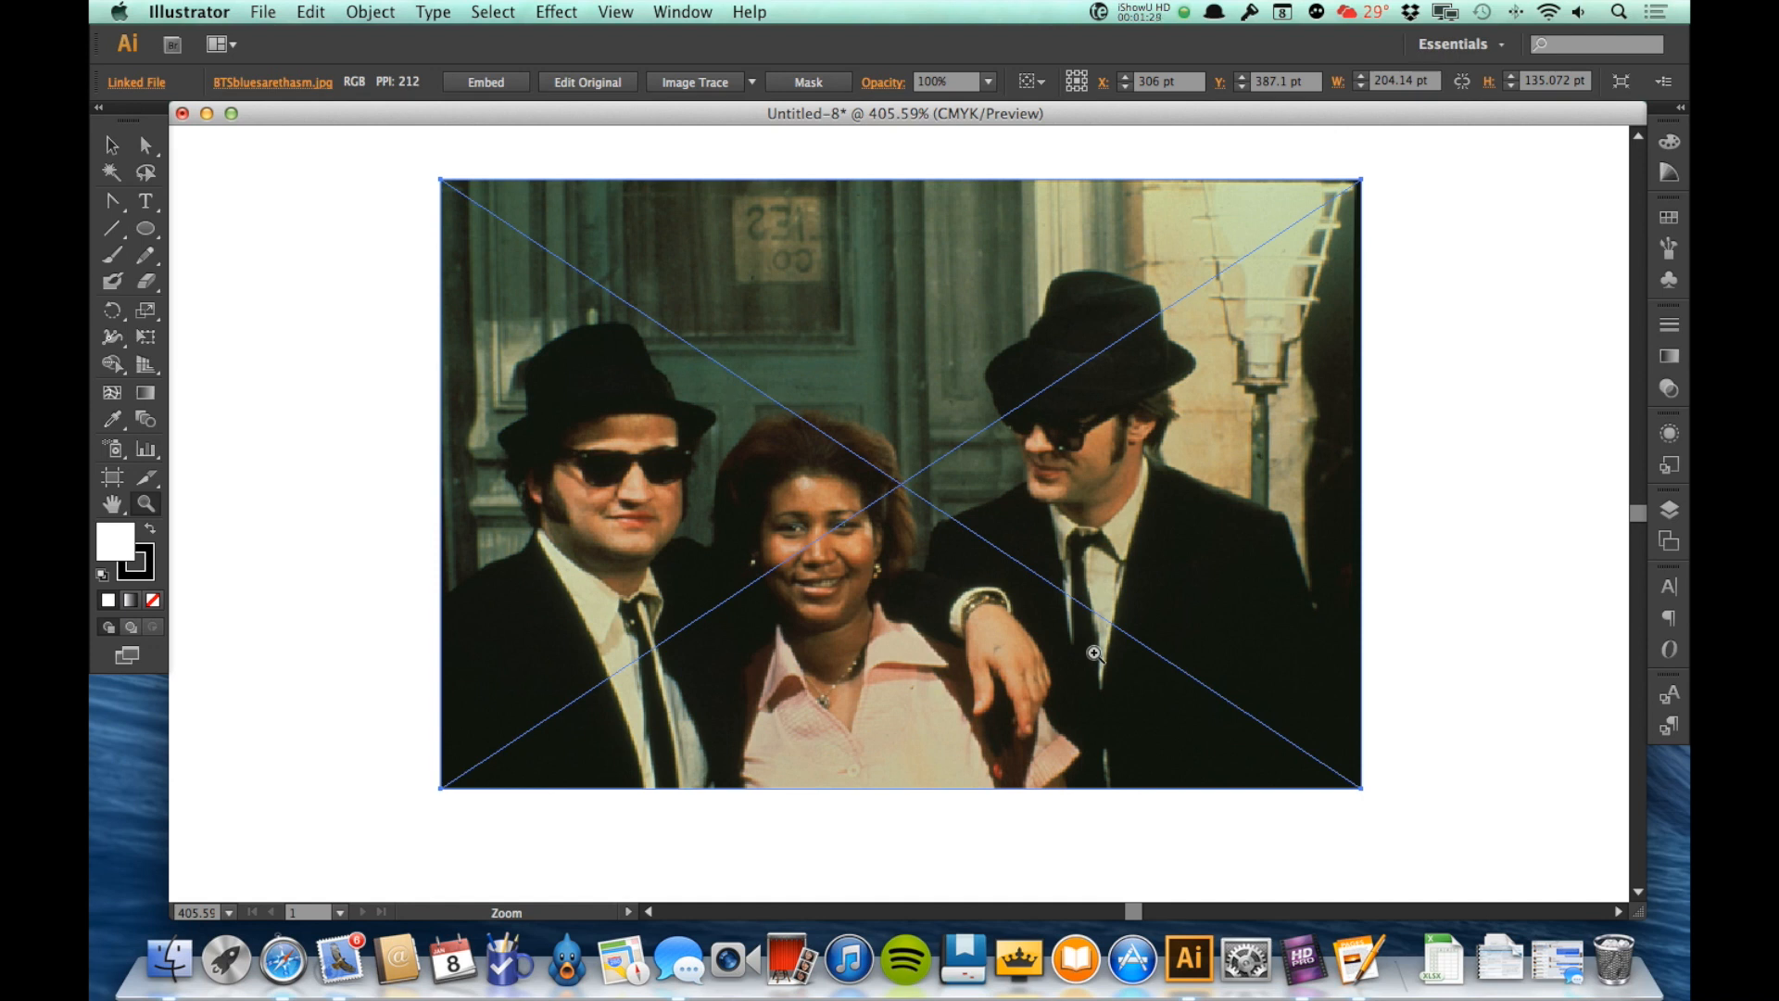
key("v")
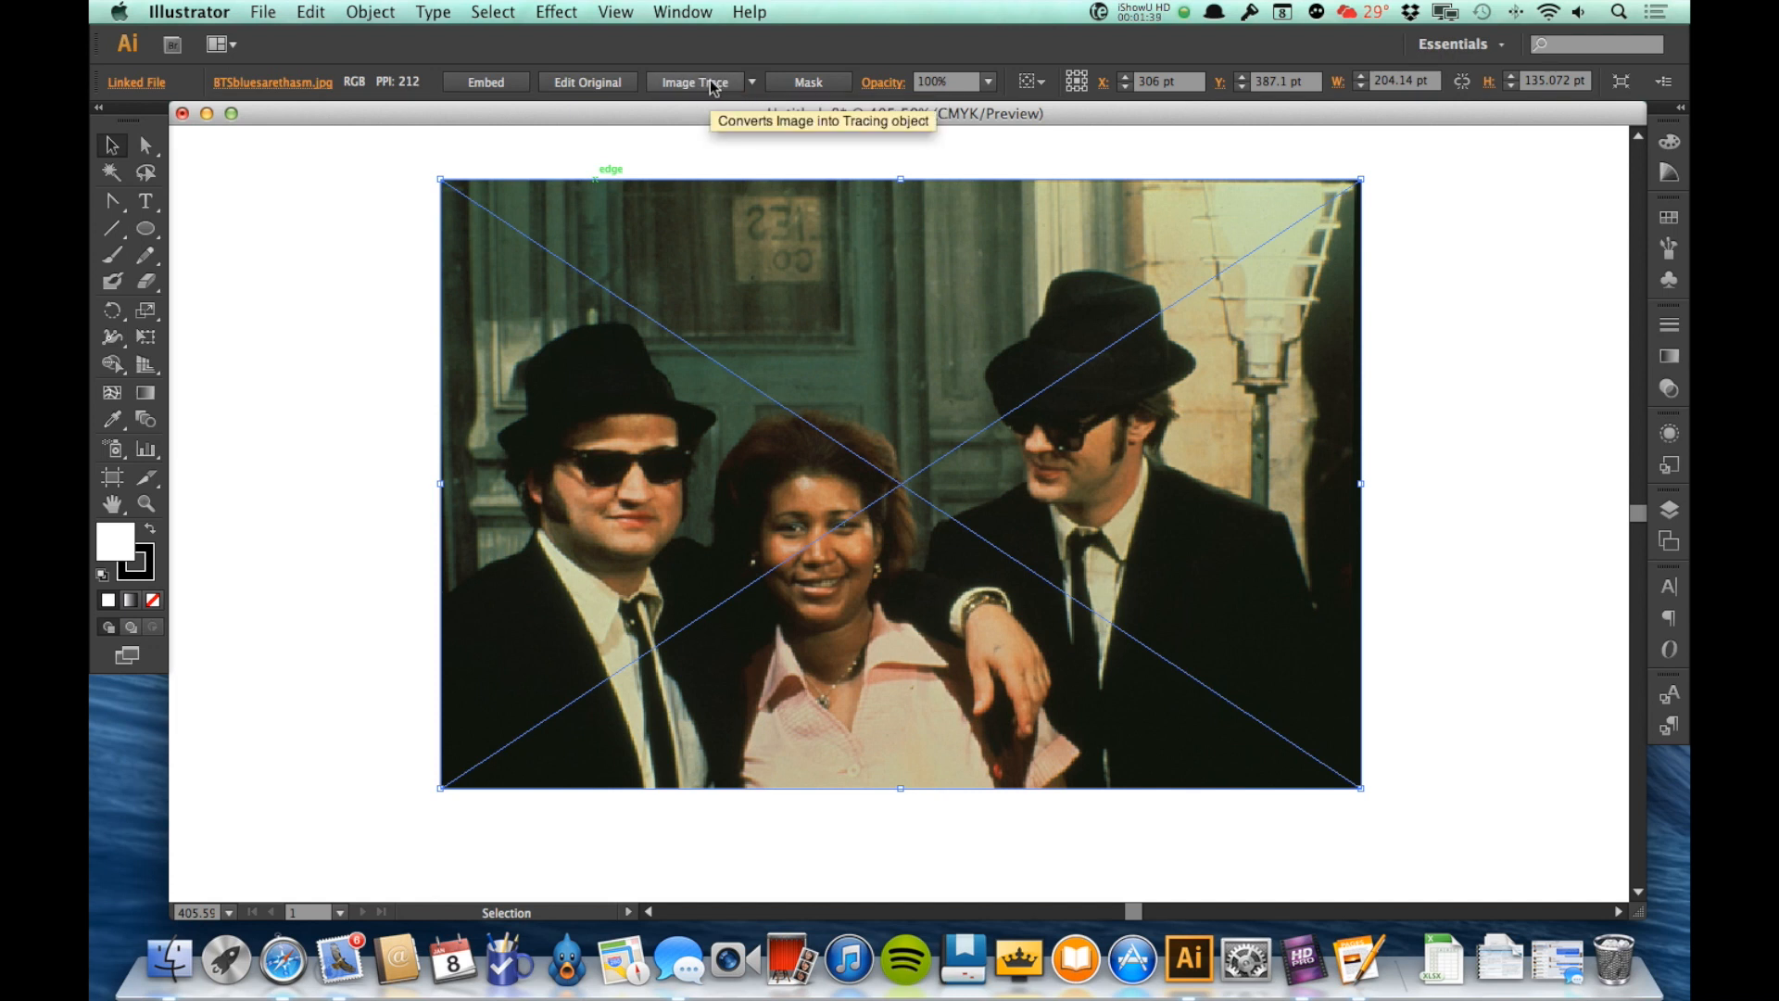
left_click(753, 85)
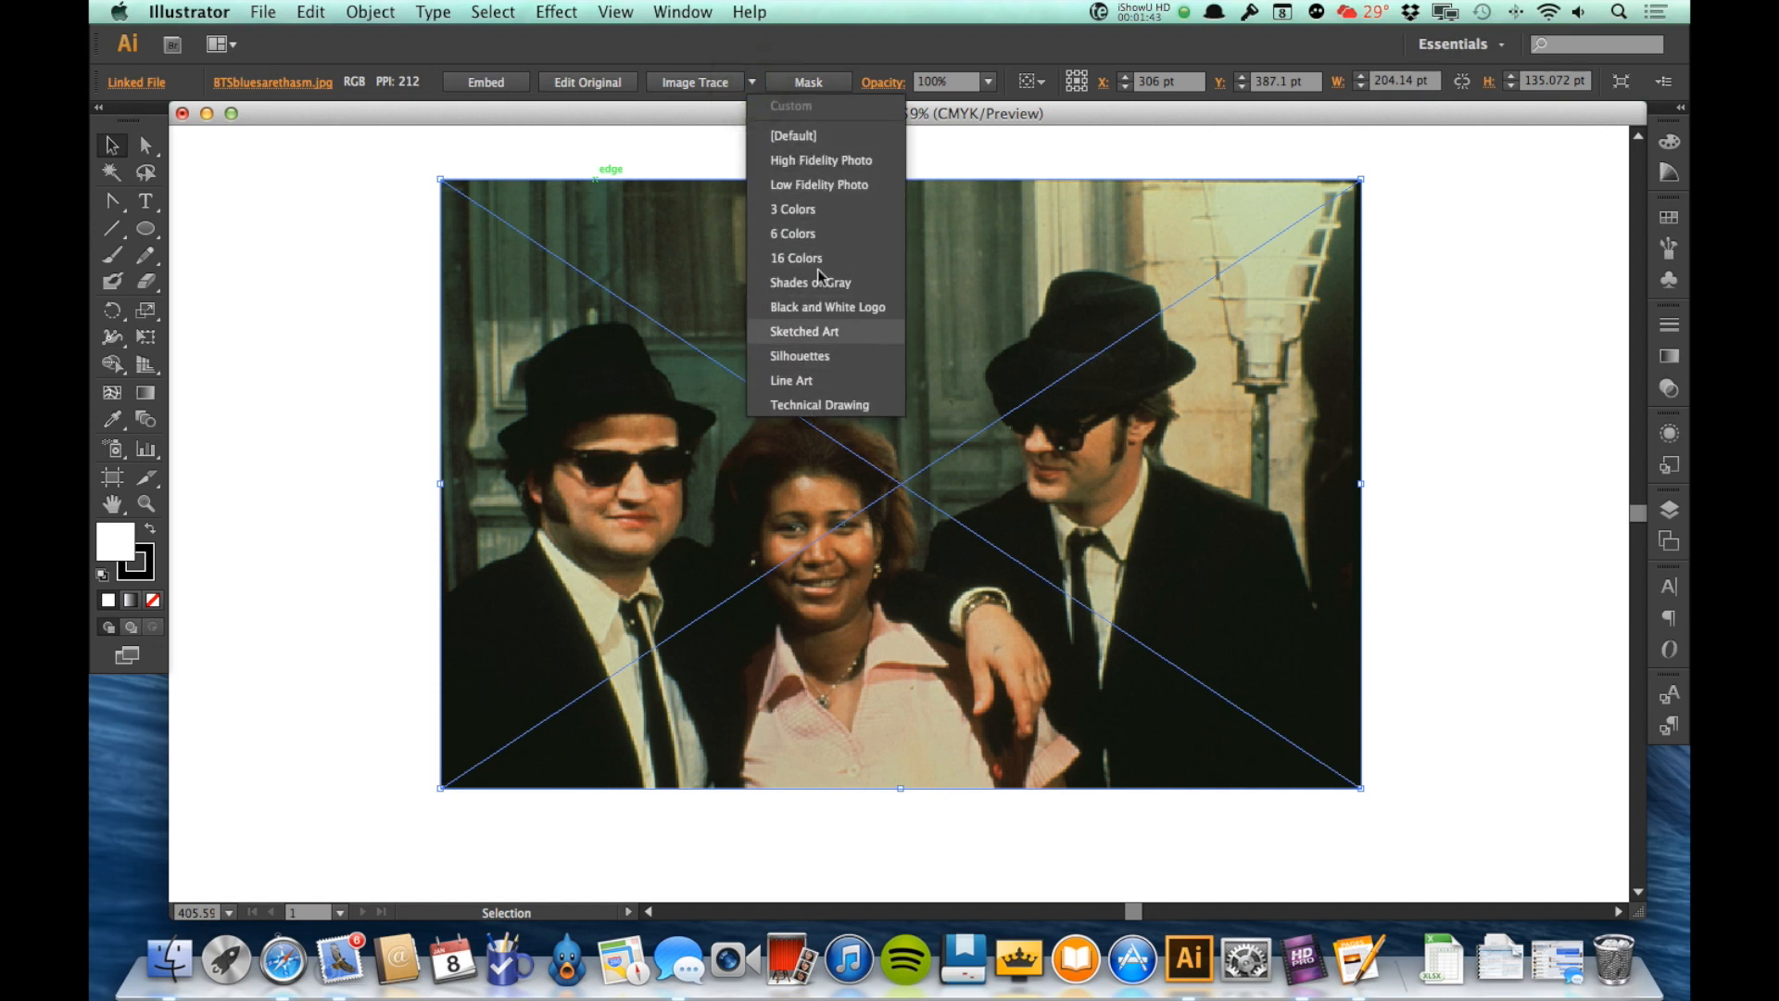
left_click(715, 48)
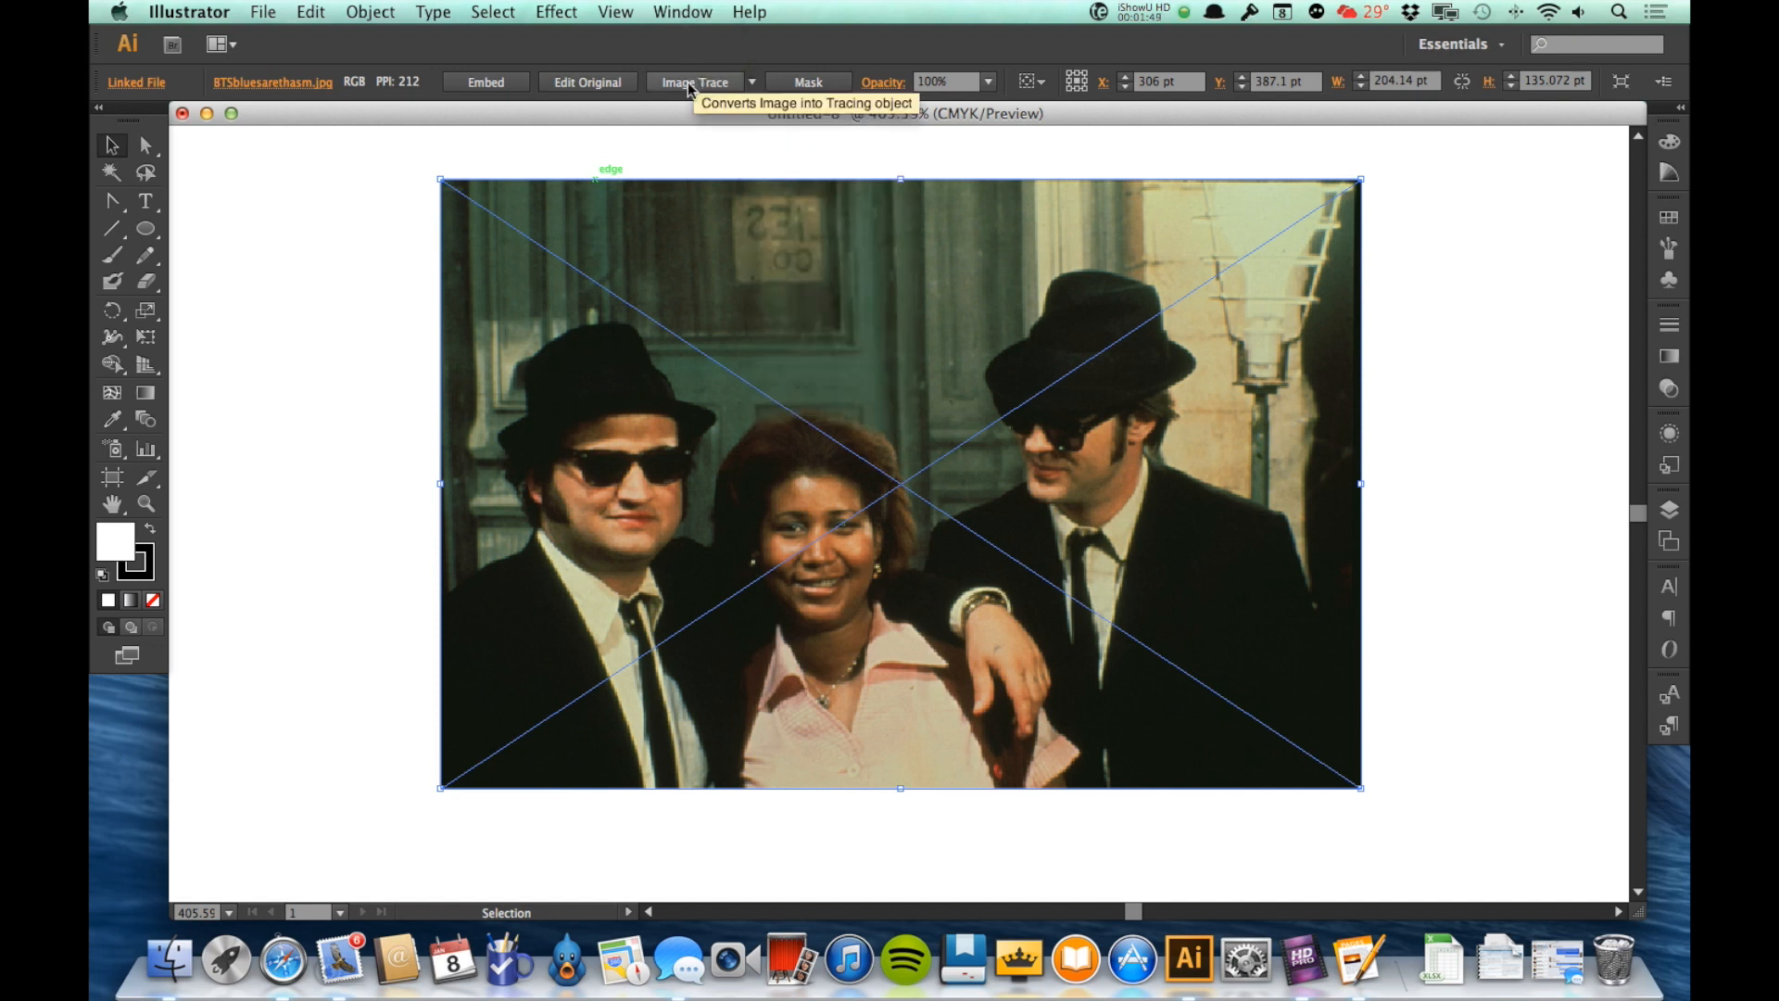
left_click(689, 89)
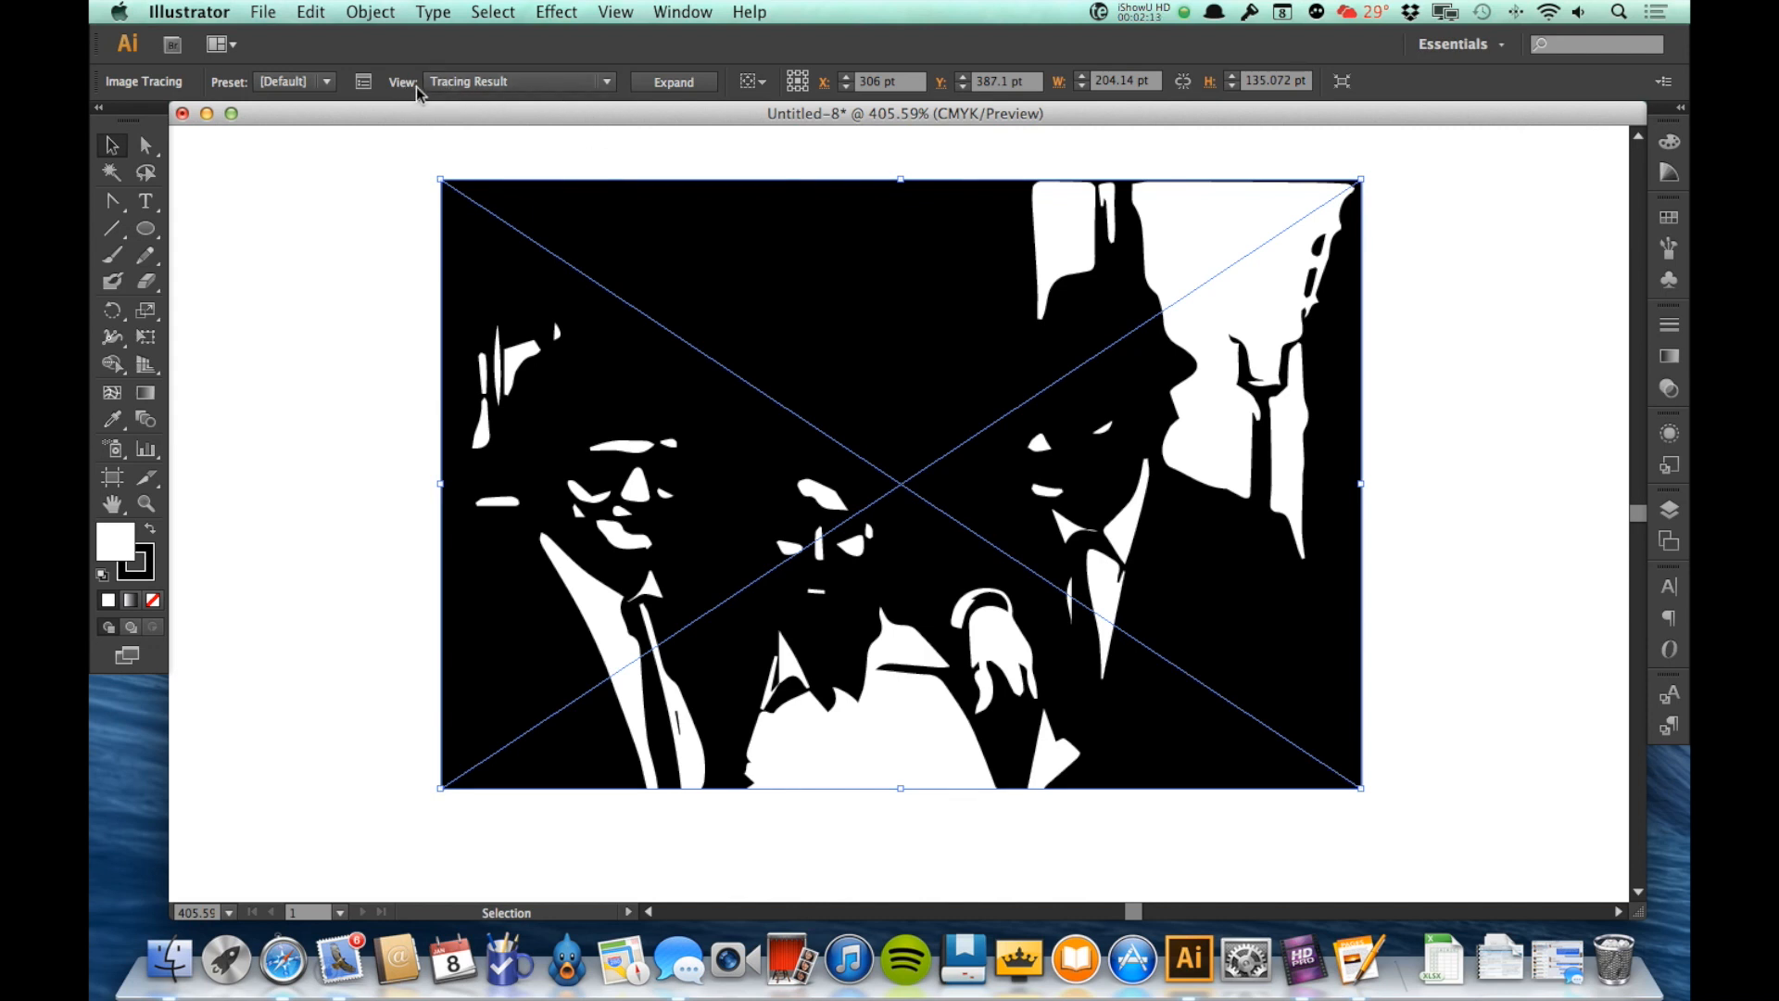
left_click(326, 82)
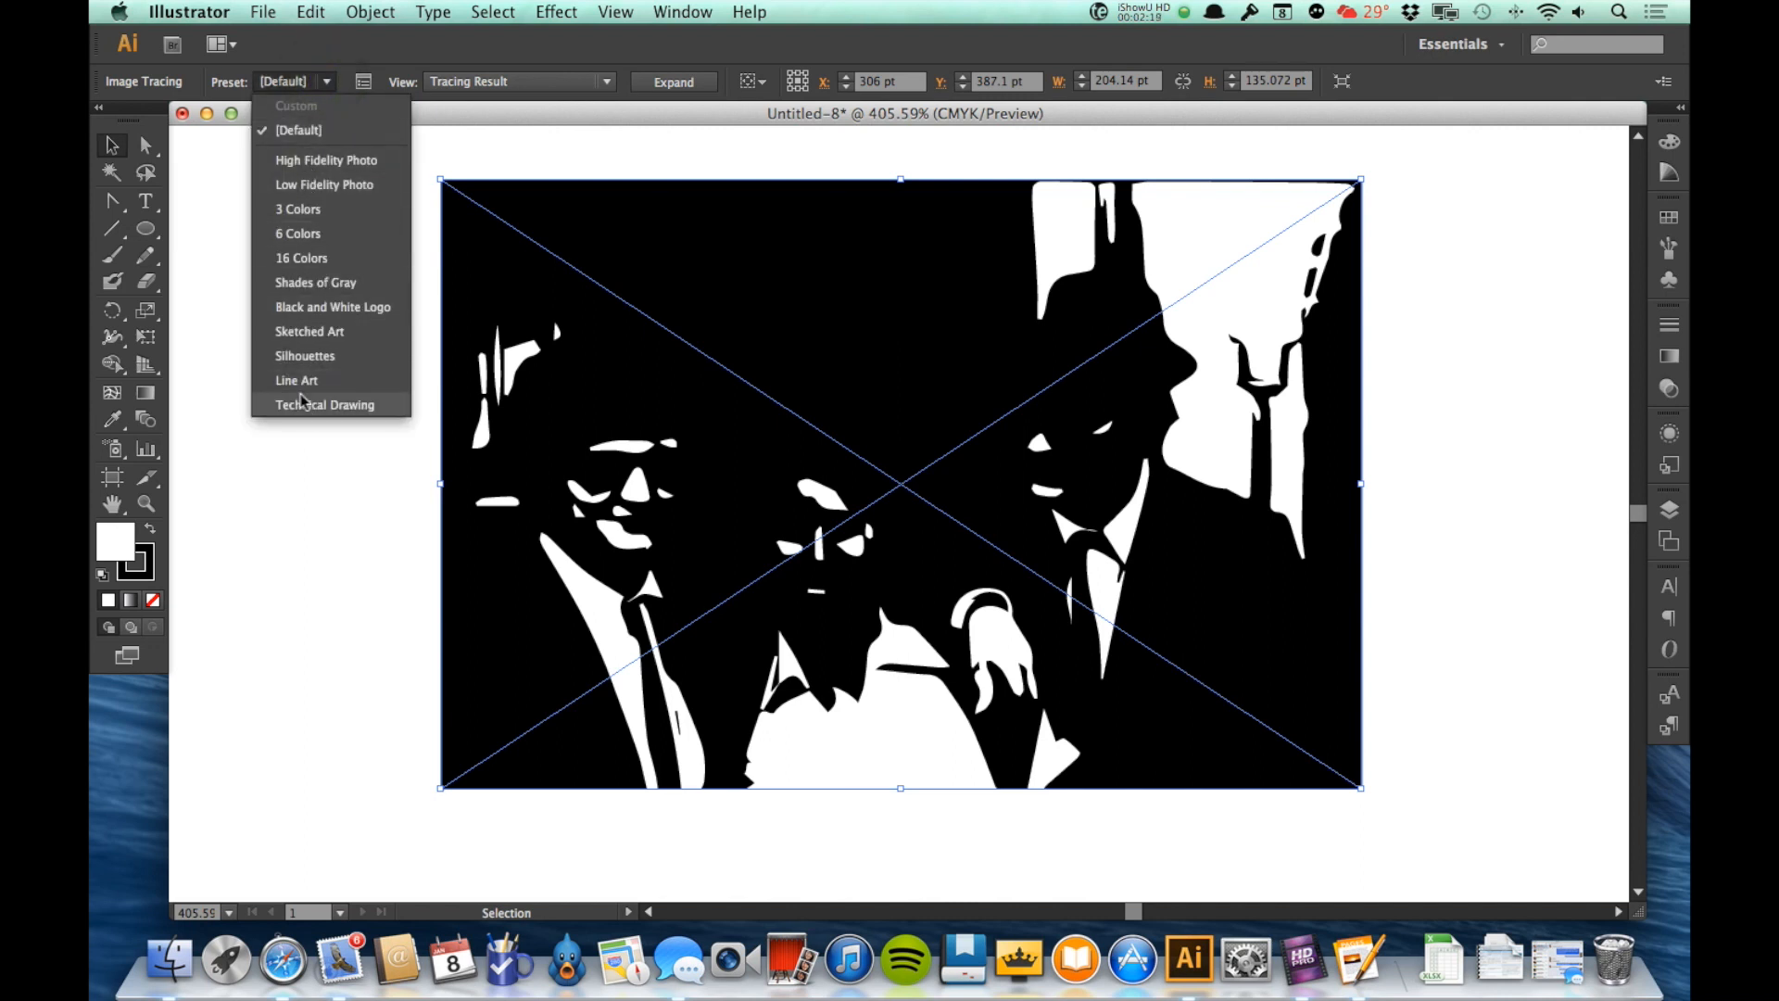
left_click(326, 161)
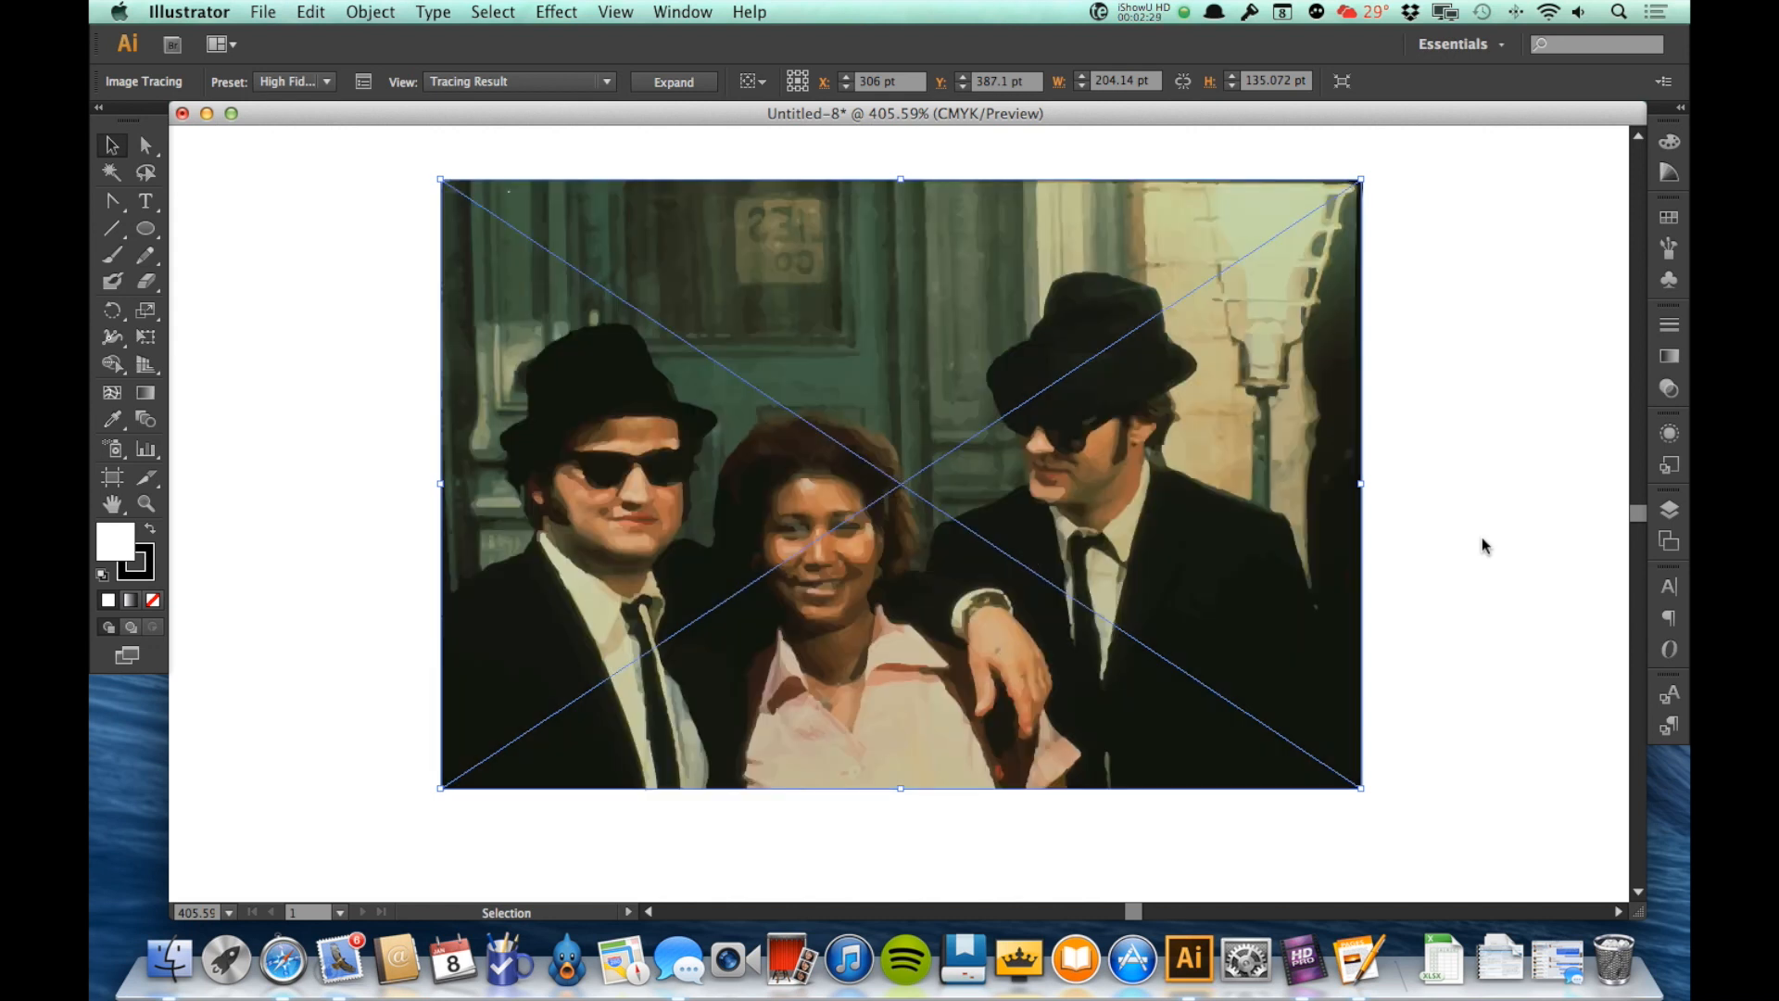
Examine the traced colour shapes up close on the face of the man beside the lamp and across the whole picture.
key("z")
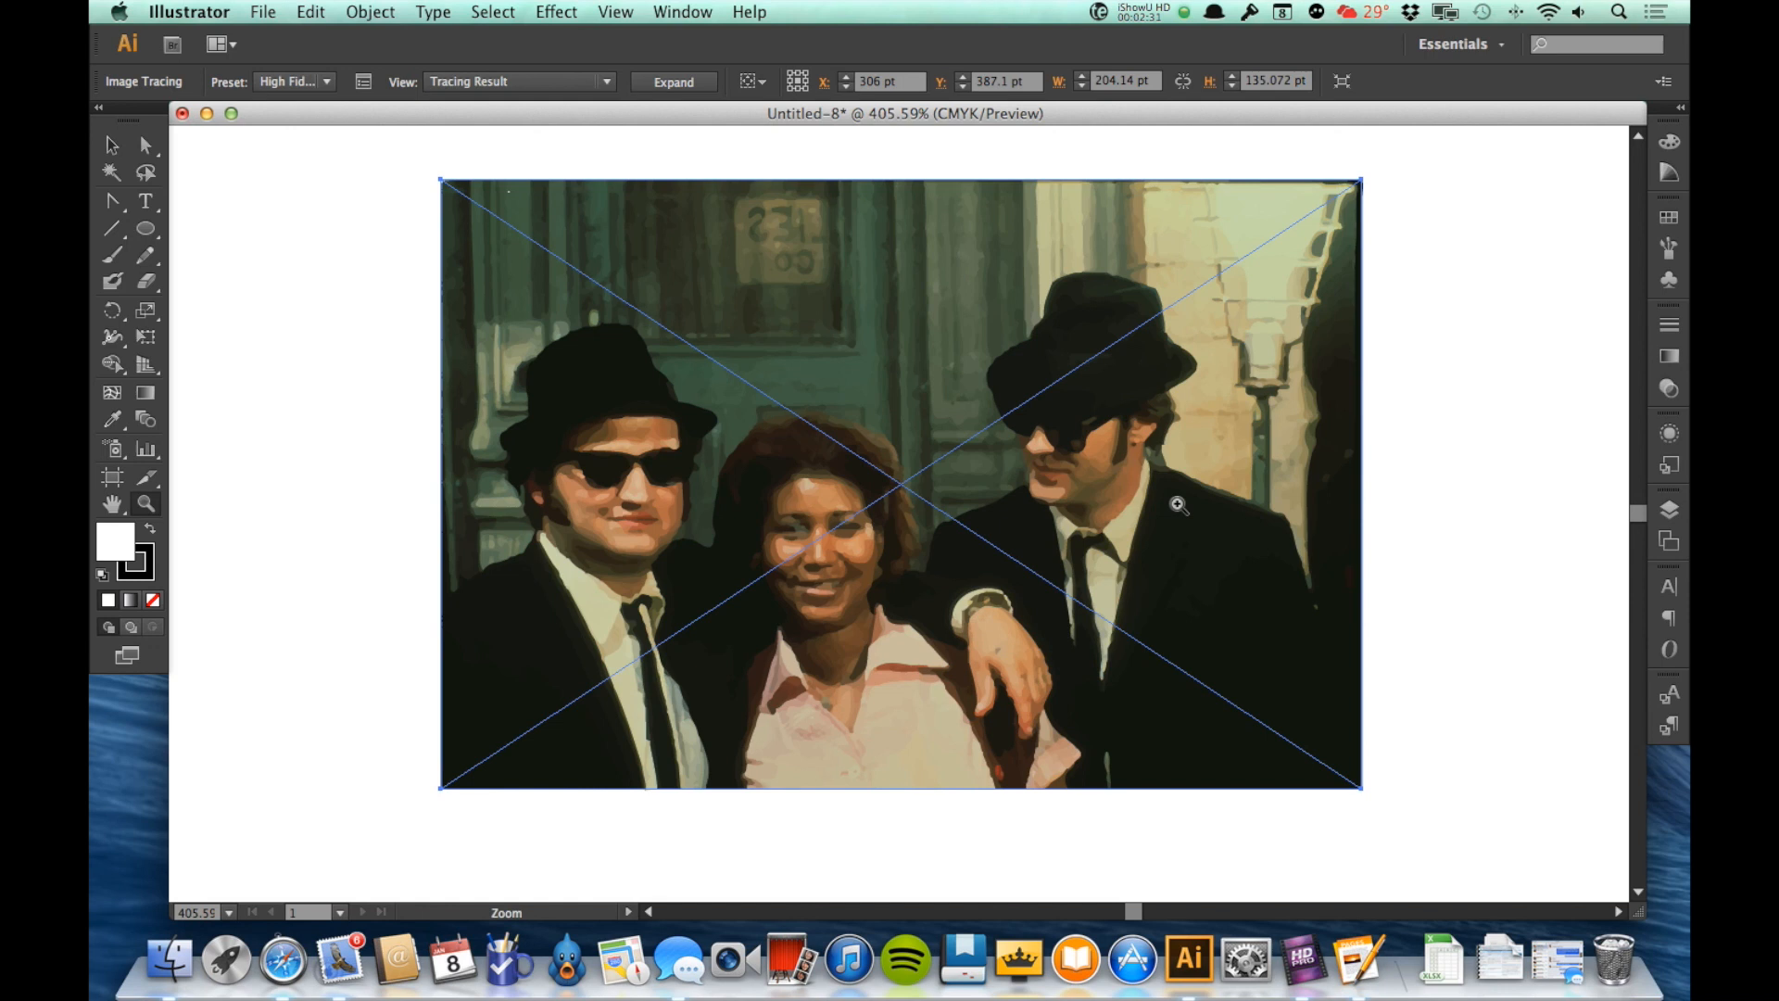
left_click_drag(994, 406, 1154, 542)
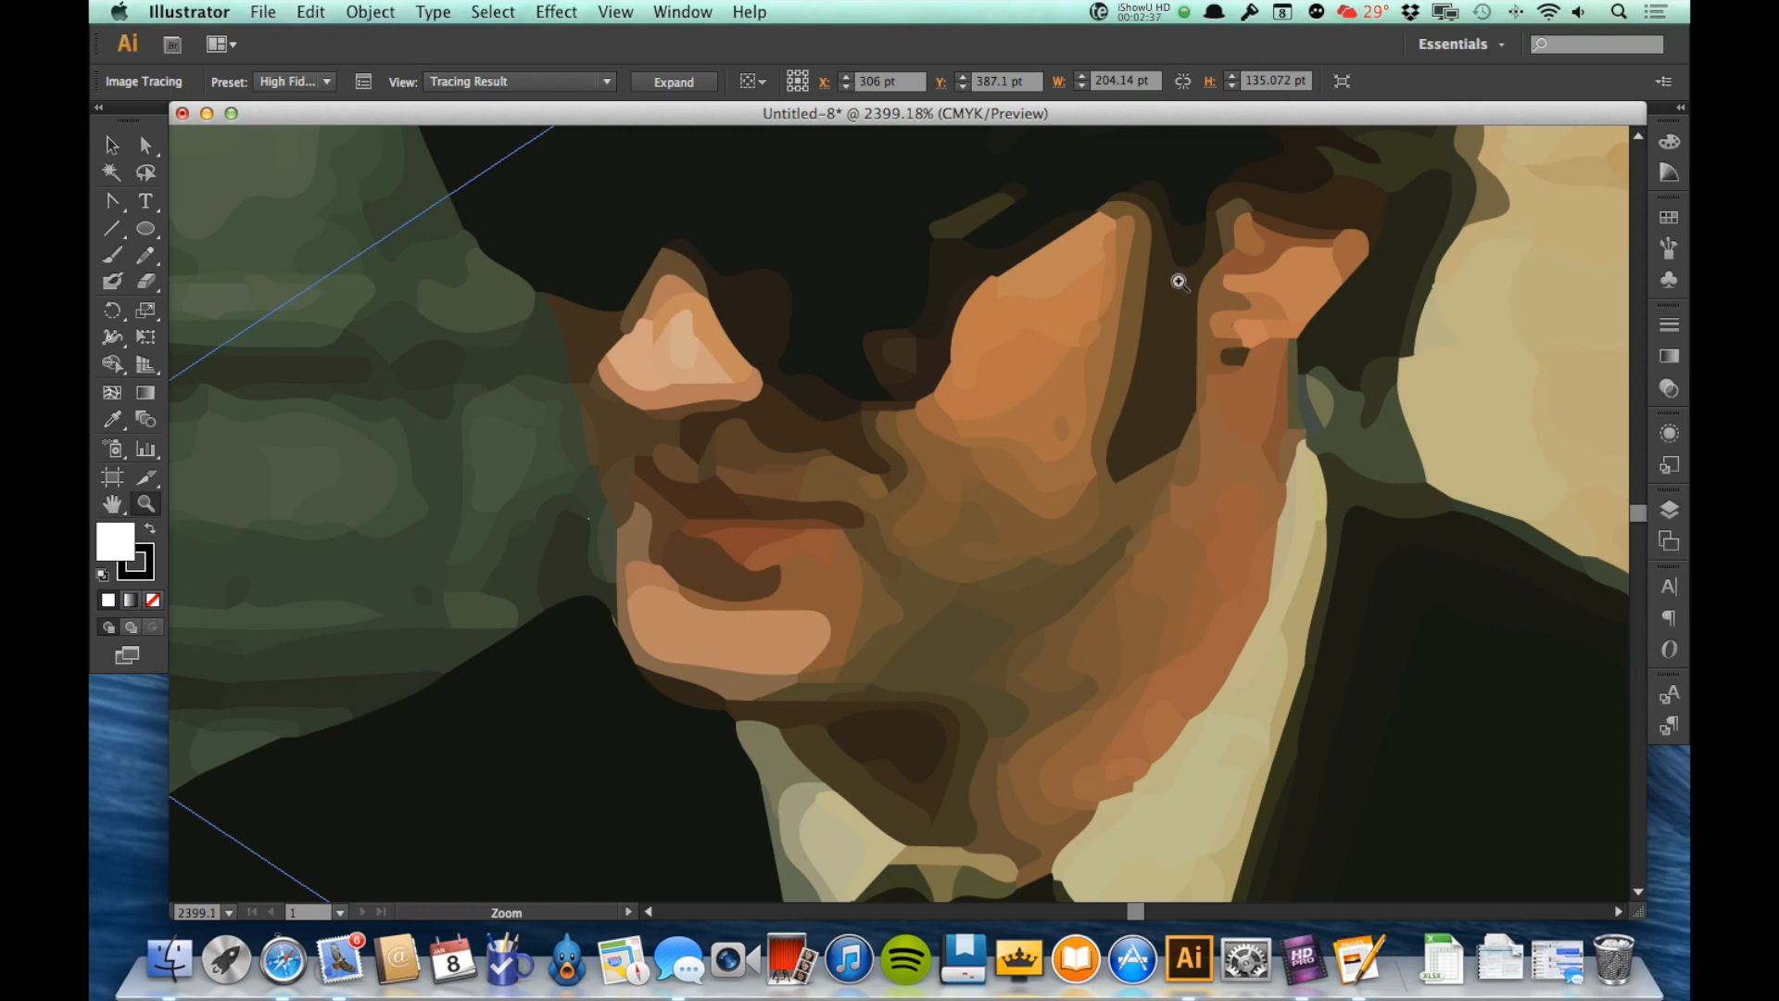
left_click(114, 506)
left_click(146, 506)
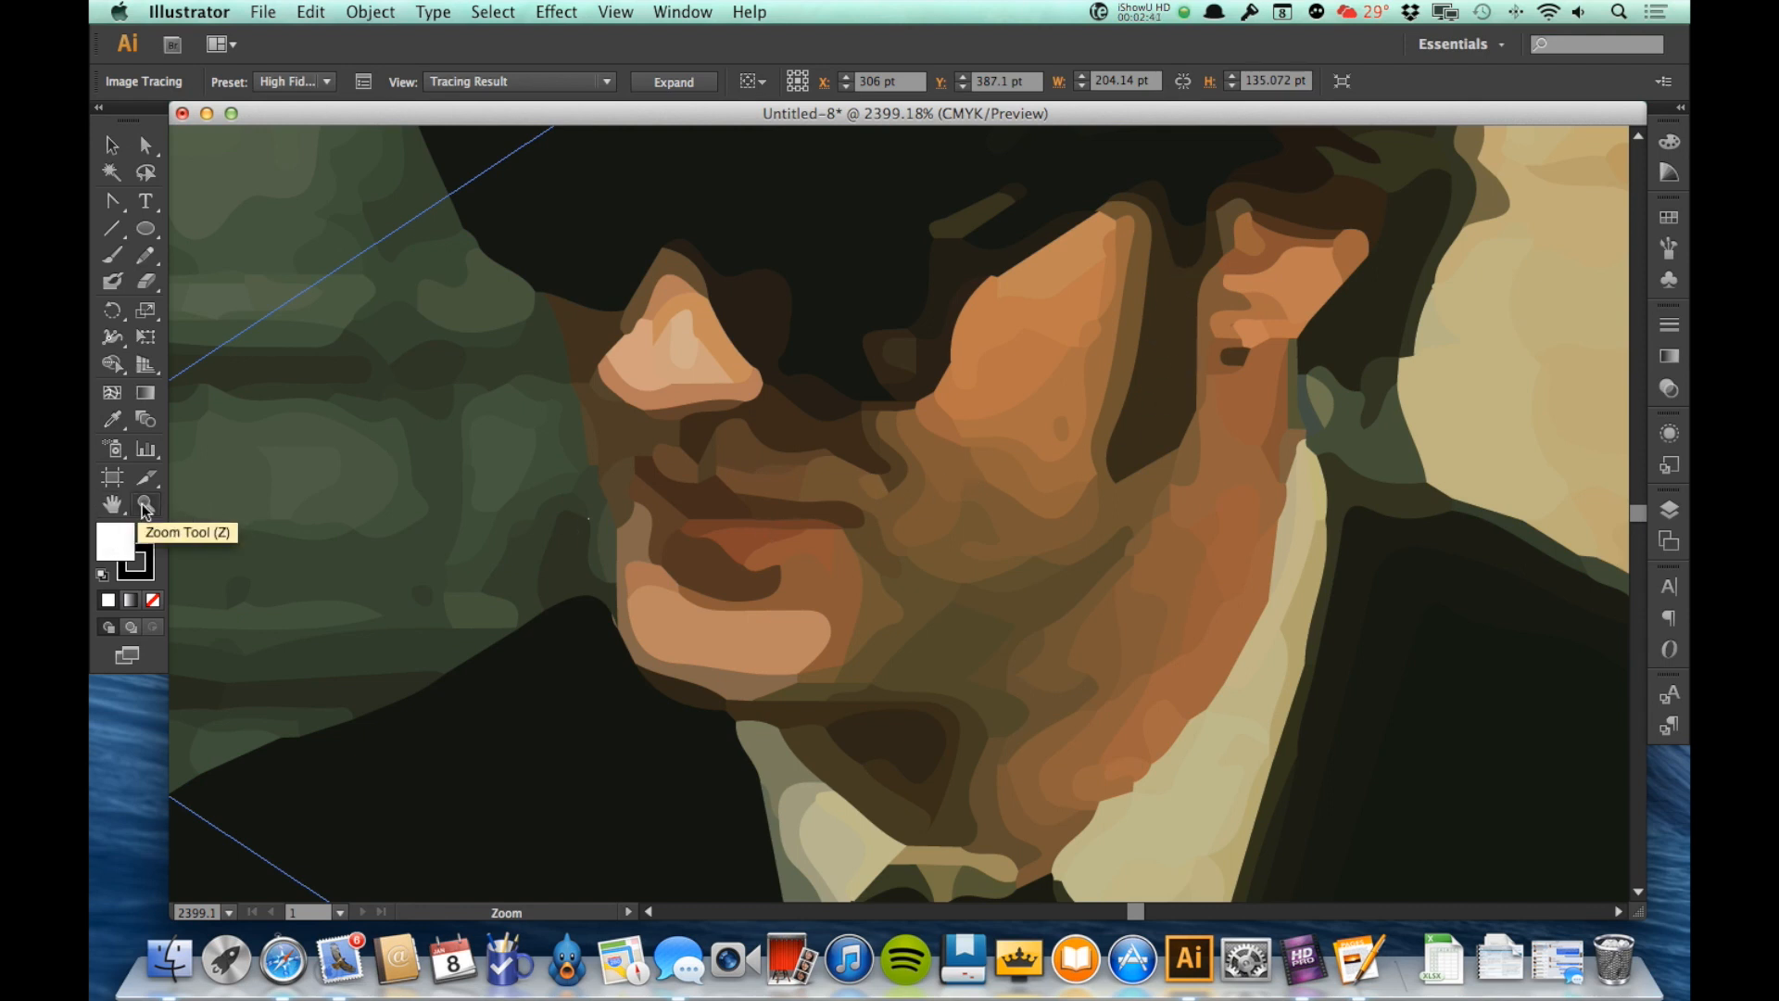
left_click(525, 497, "alt")
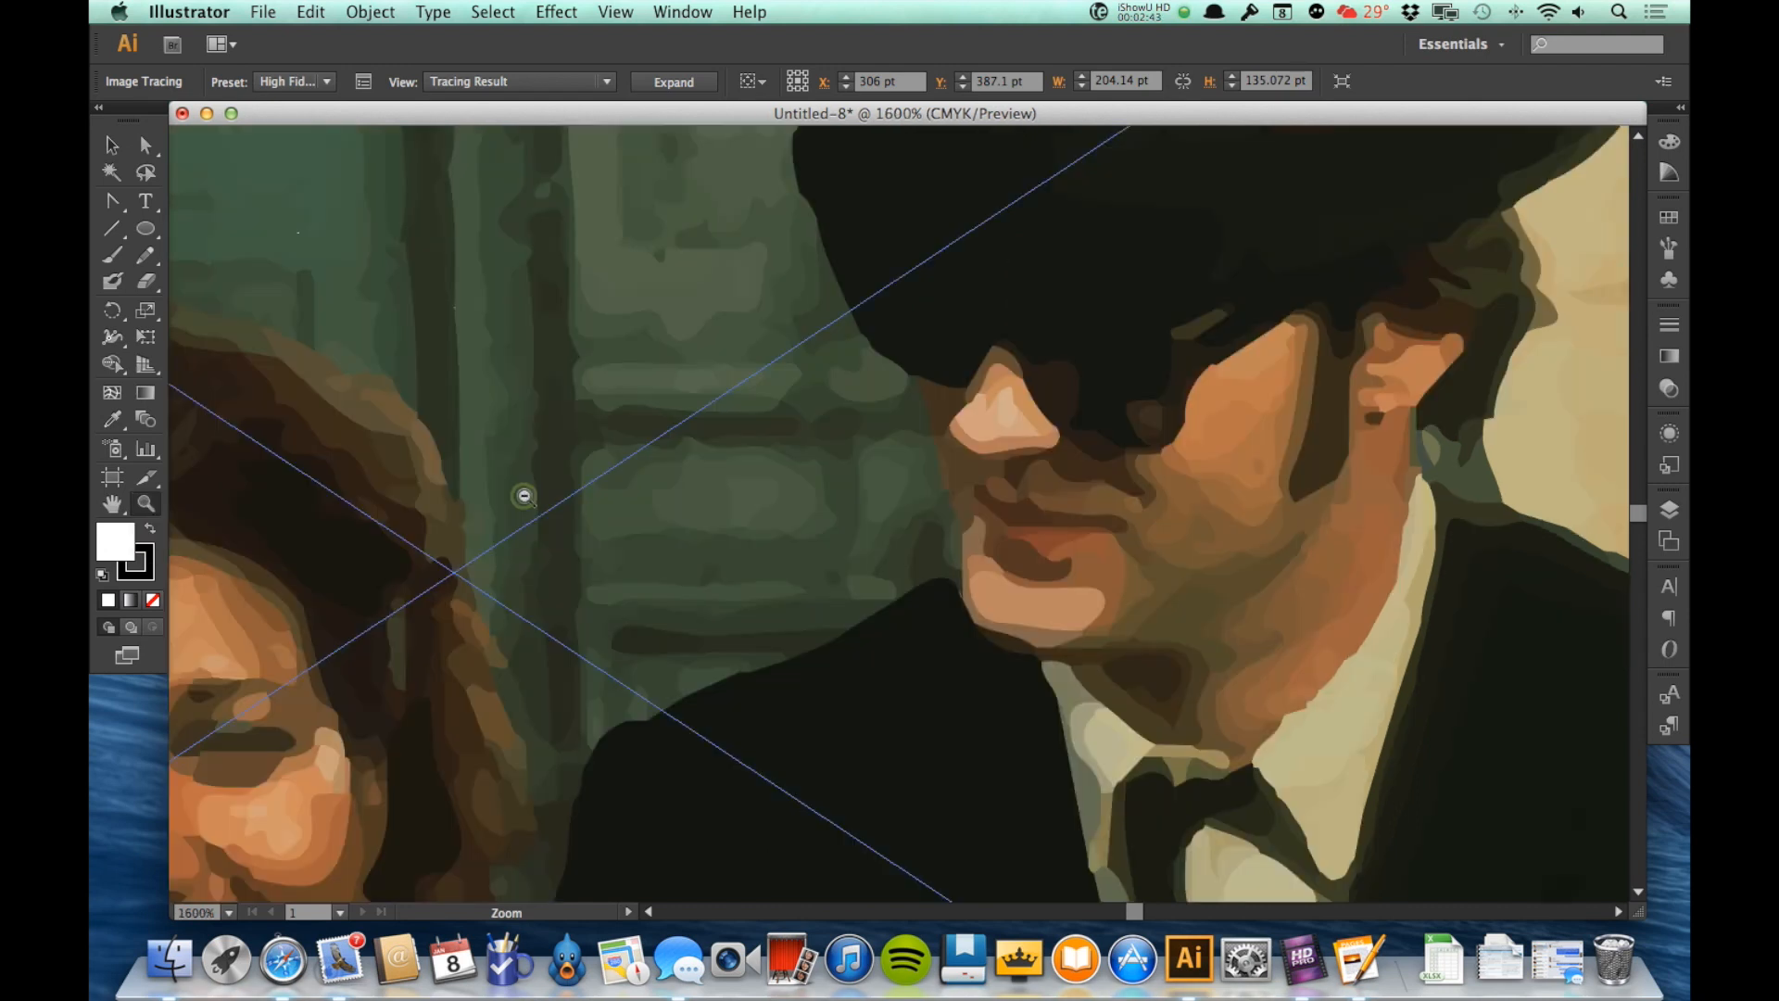
left_click(526, 497, "alt")
left_click(525, 497, "alt")
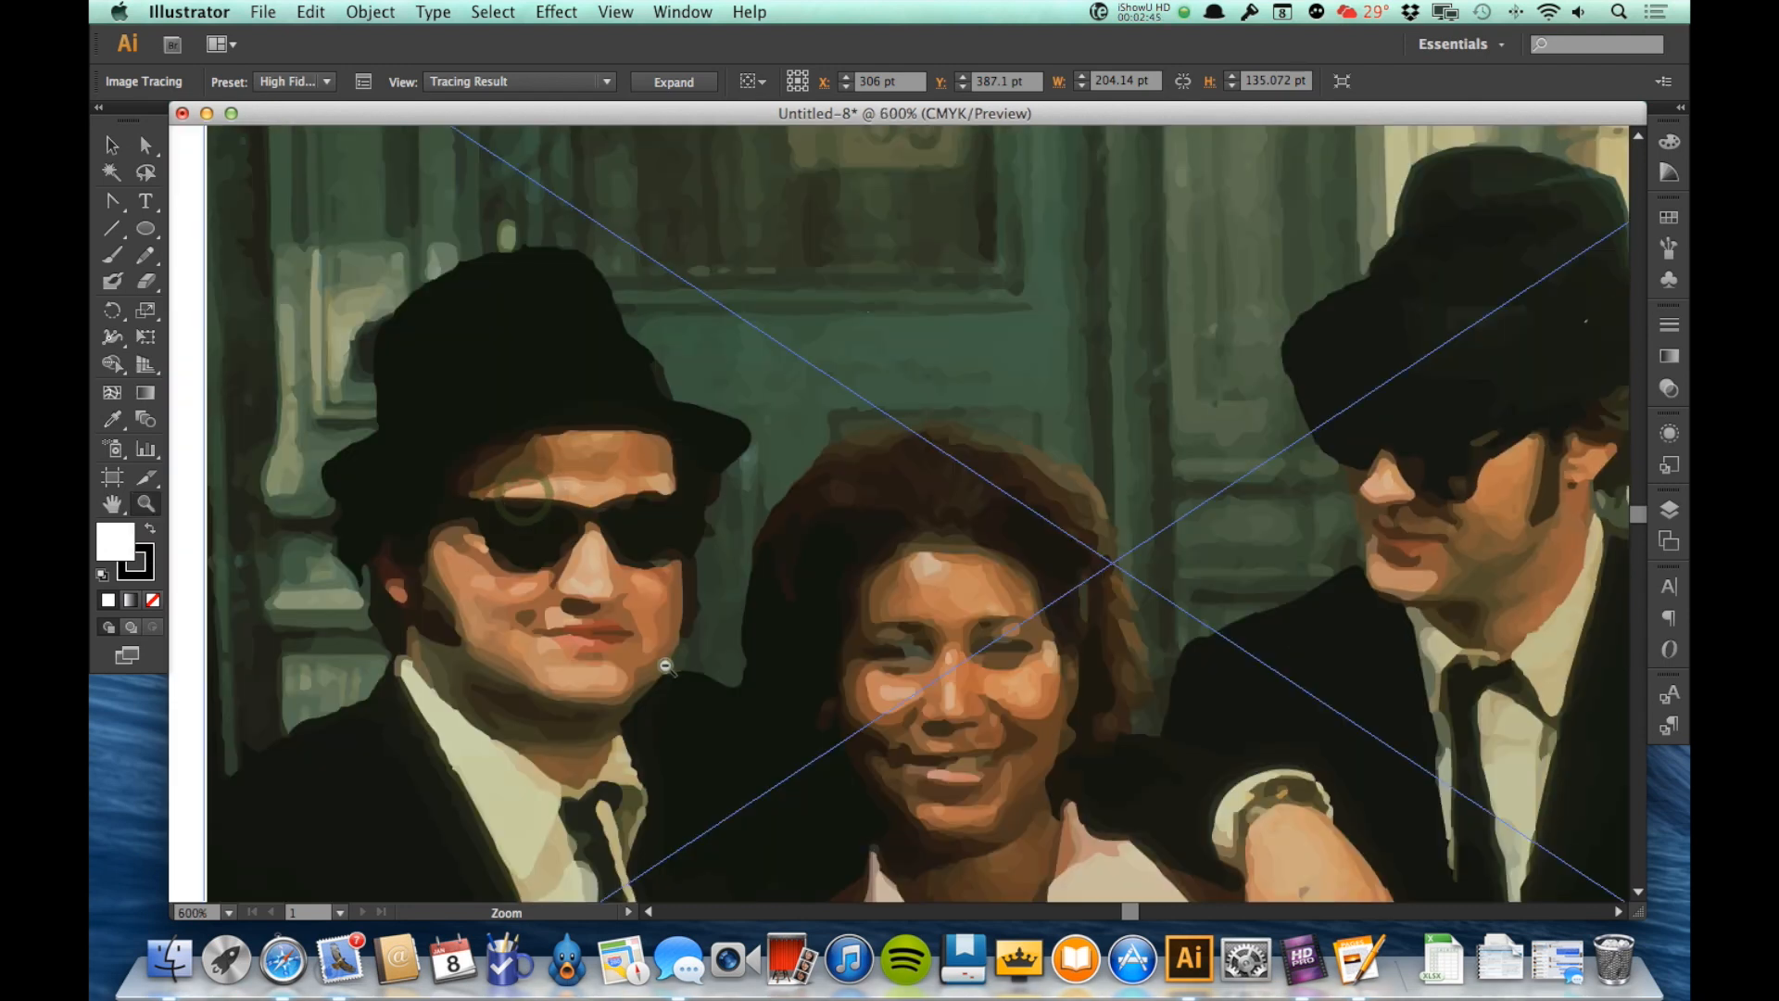
left_click(664, 659, "alt")
left_click(1188, 679, "alt")
scroll(987, 473, "up", 5)
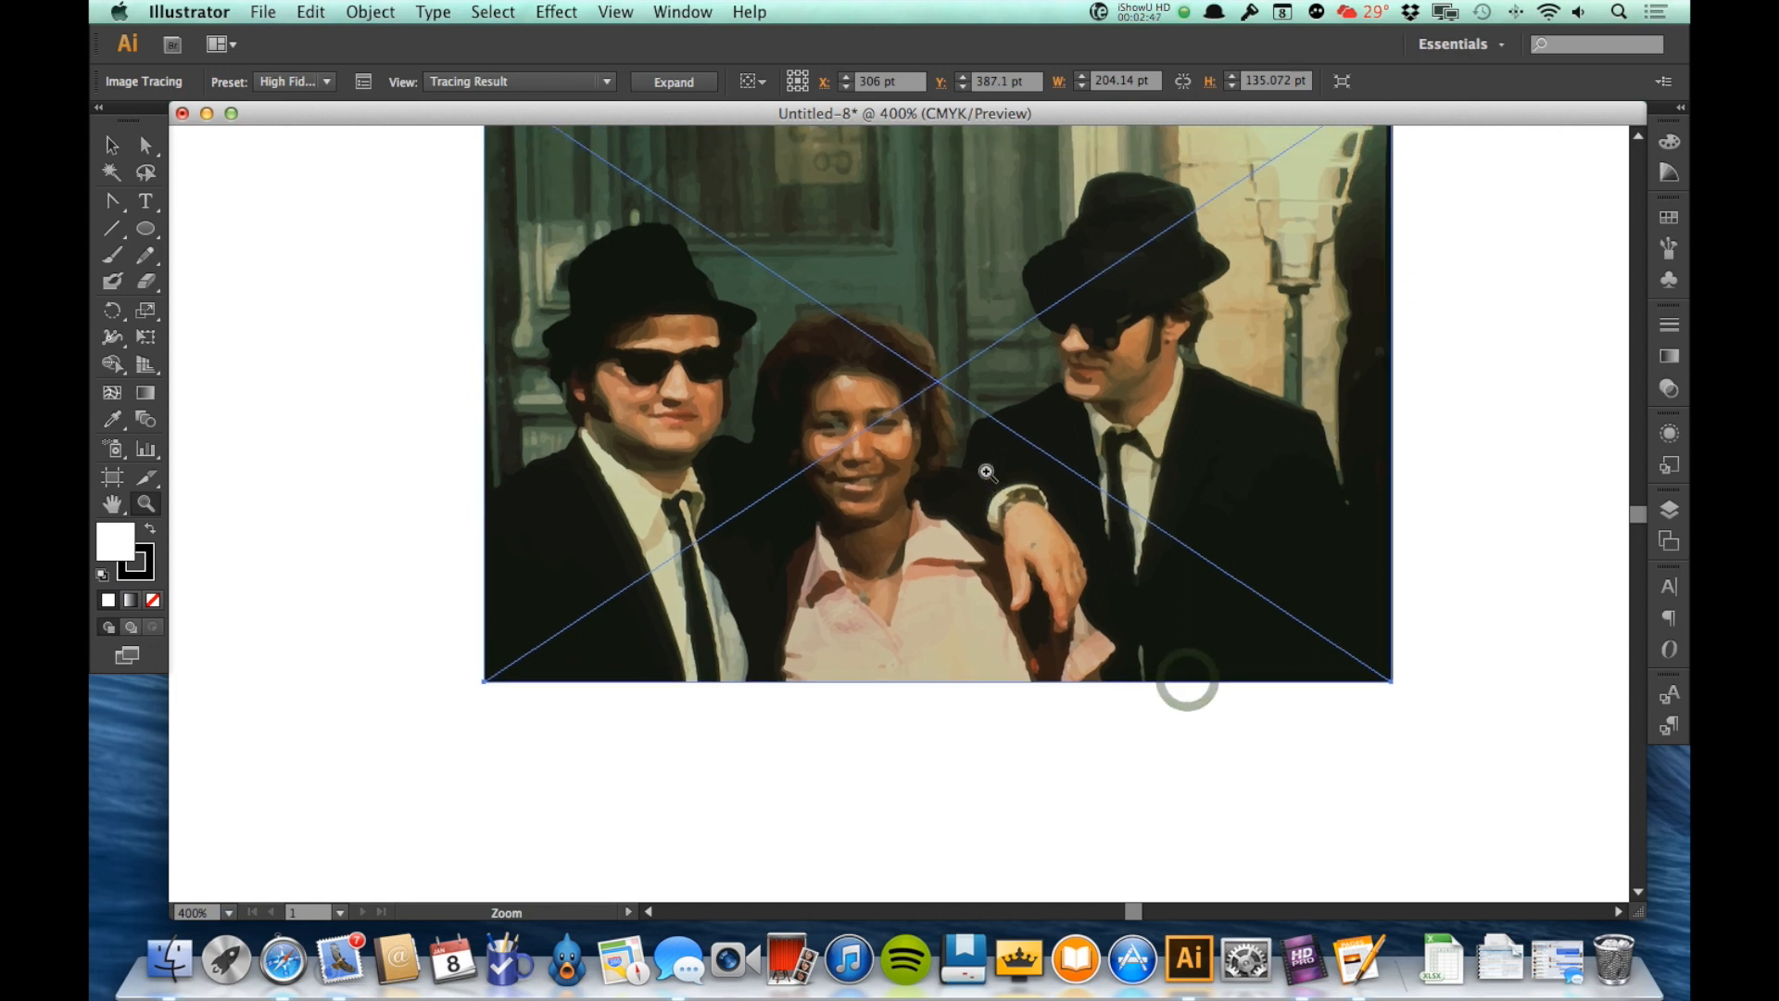
key("v")
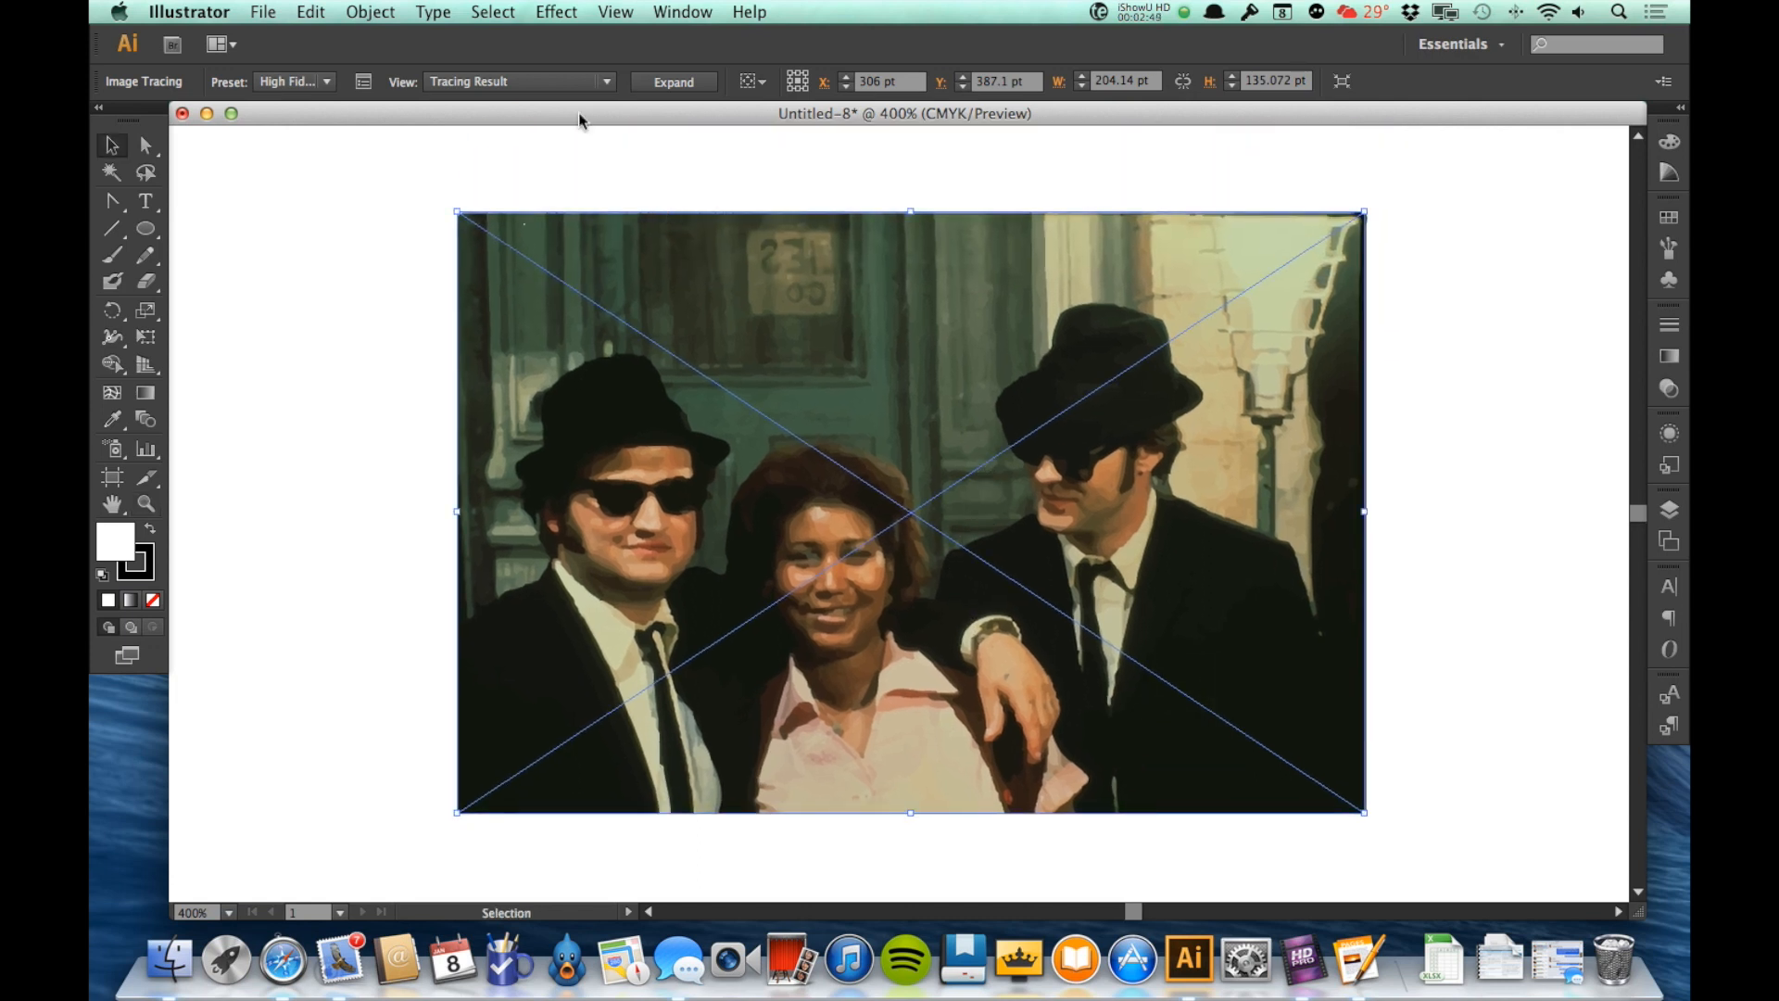
Try the Low Fidelity Photo, 3 Colors and 6 Colors presets on the tracing.
left_click(328, 87)
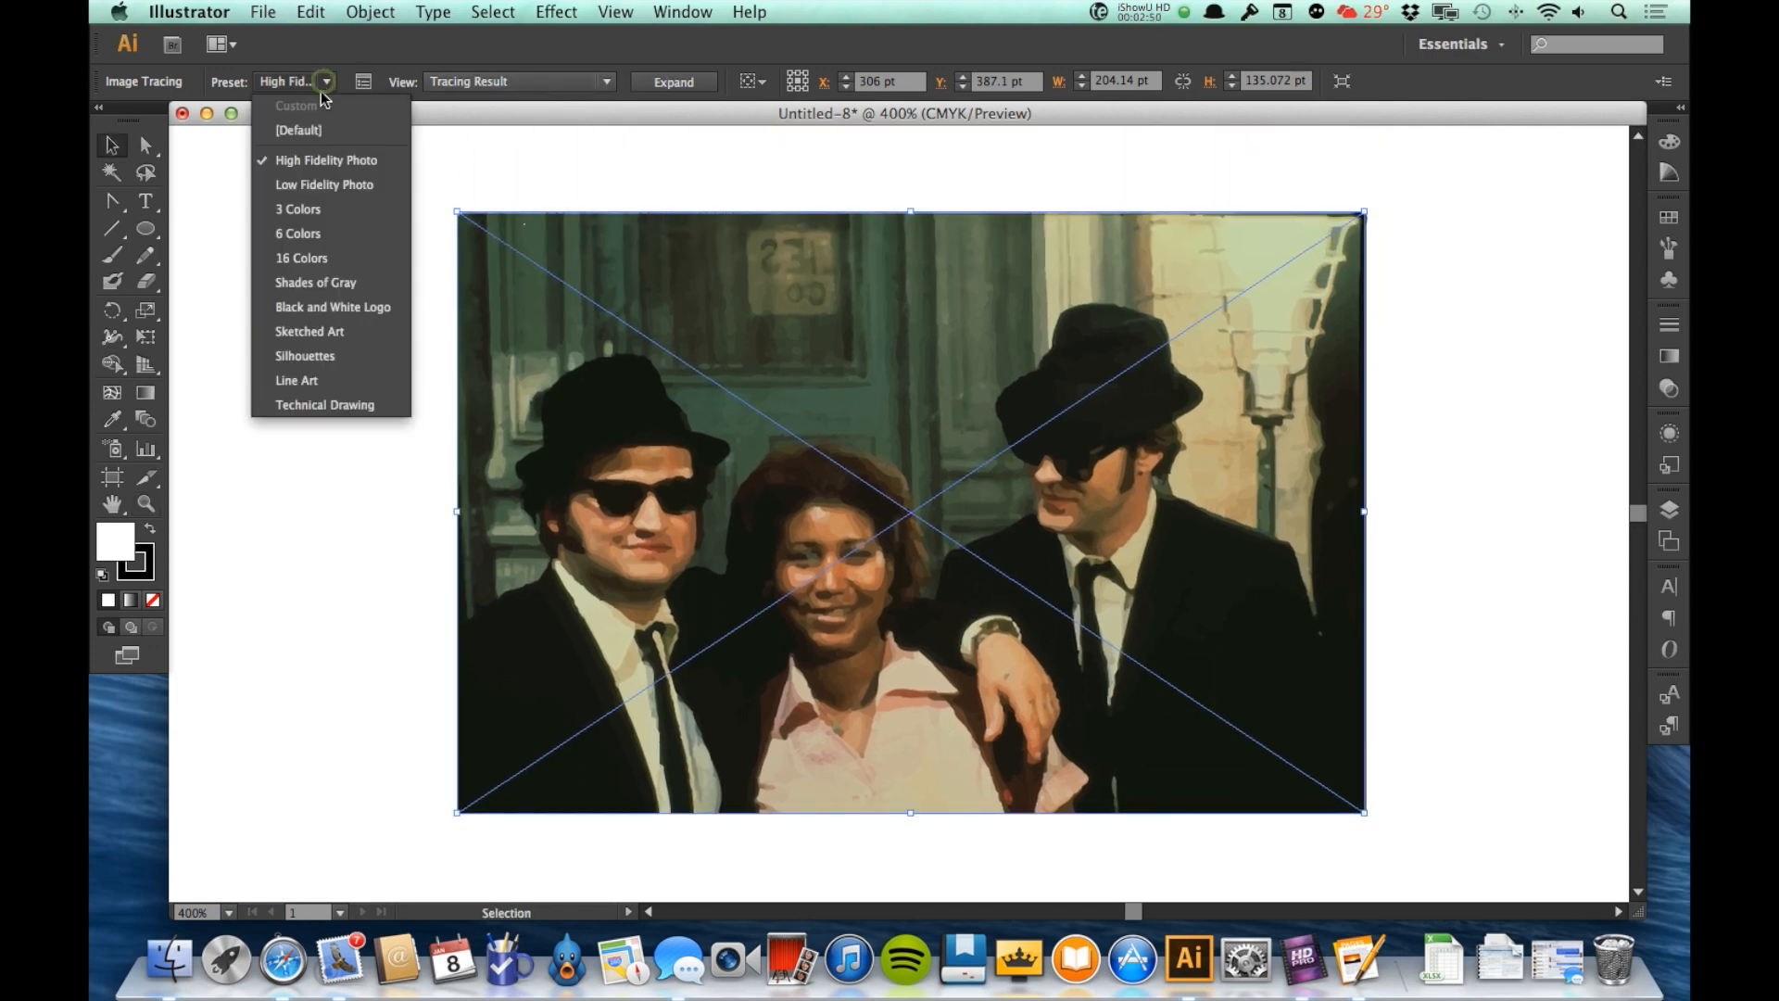
left_click(314, 184)
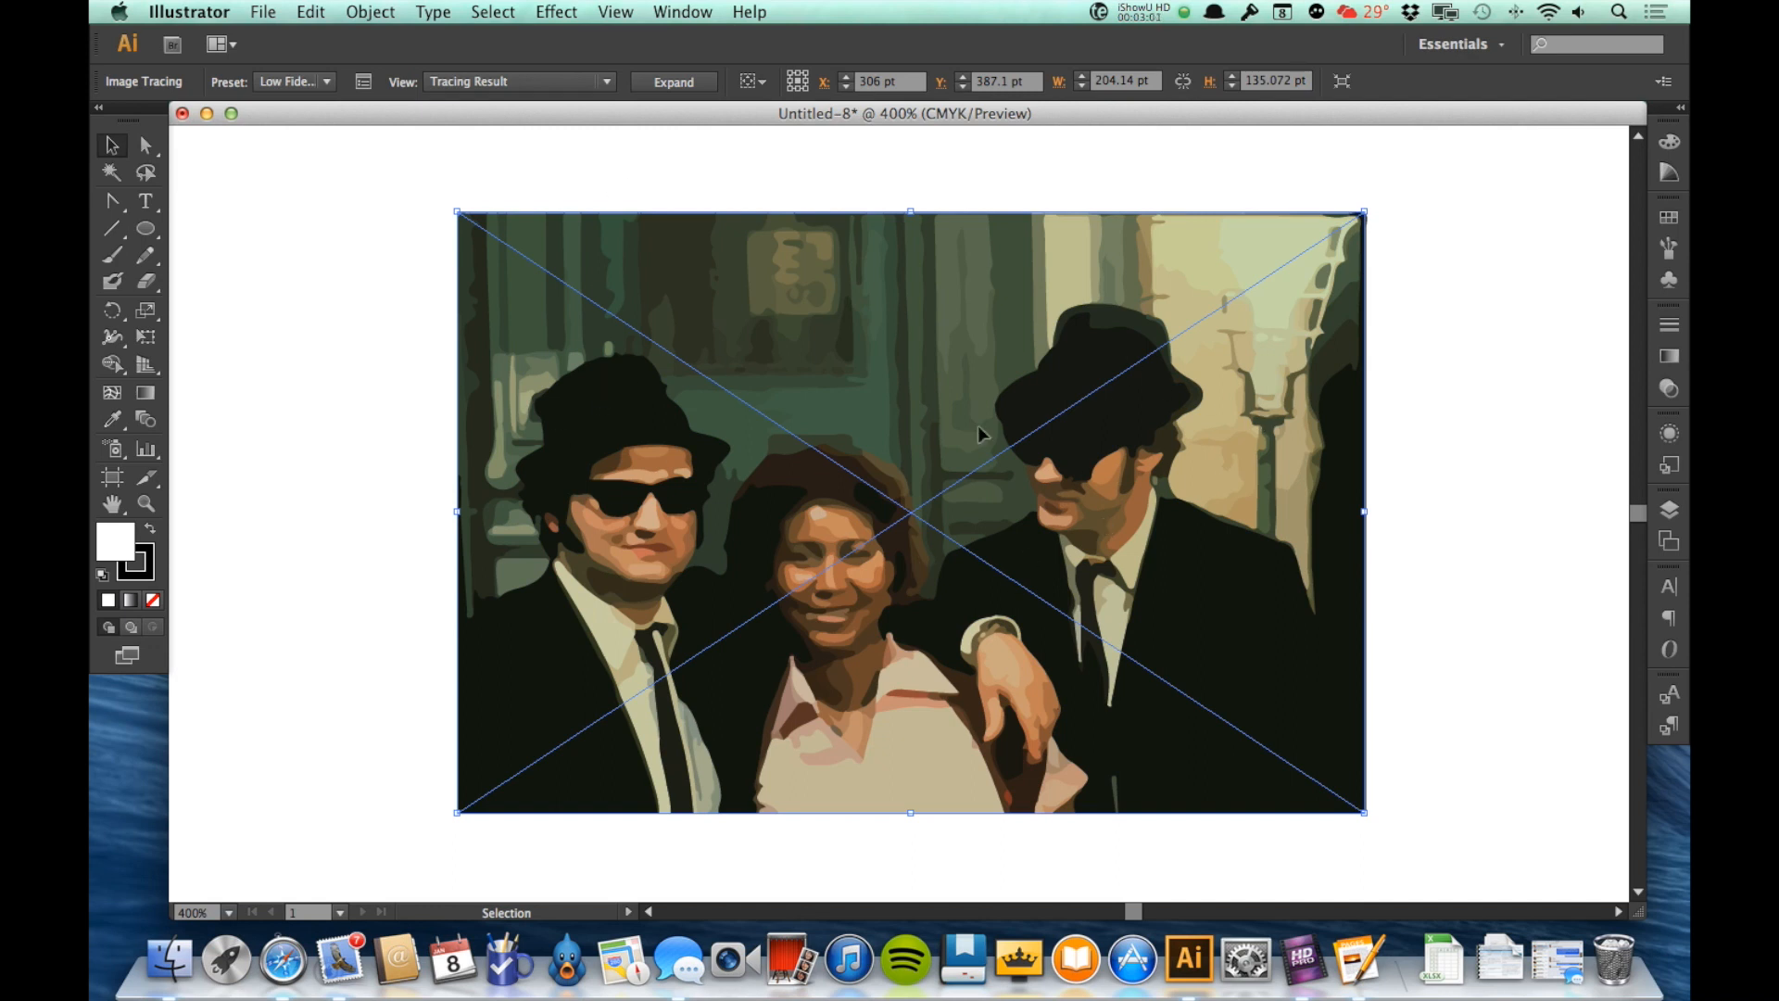
left_click(329, 81)
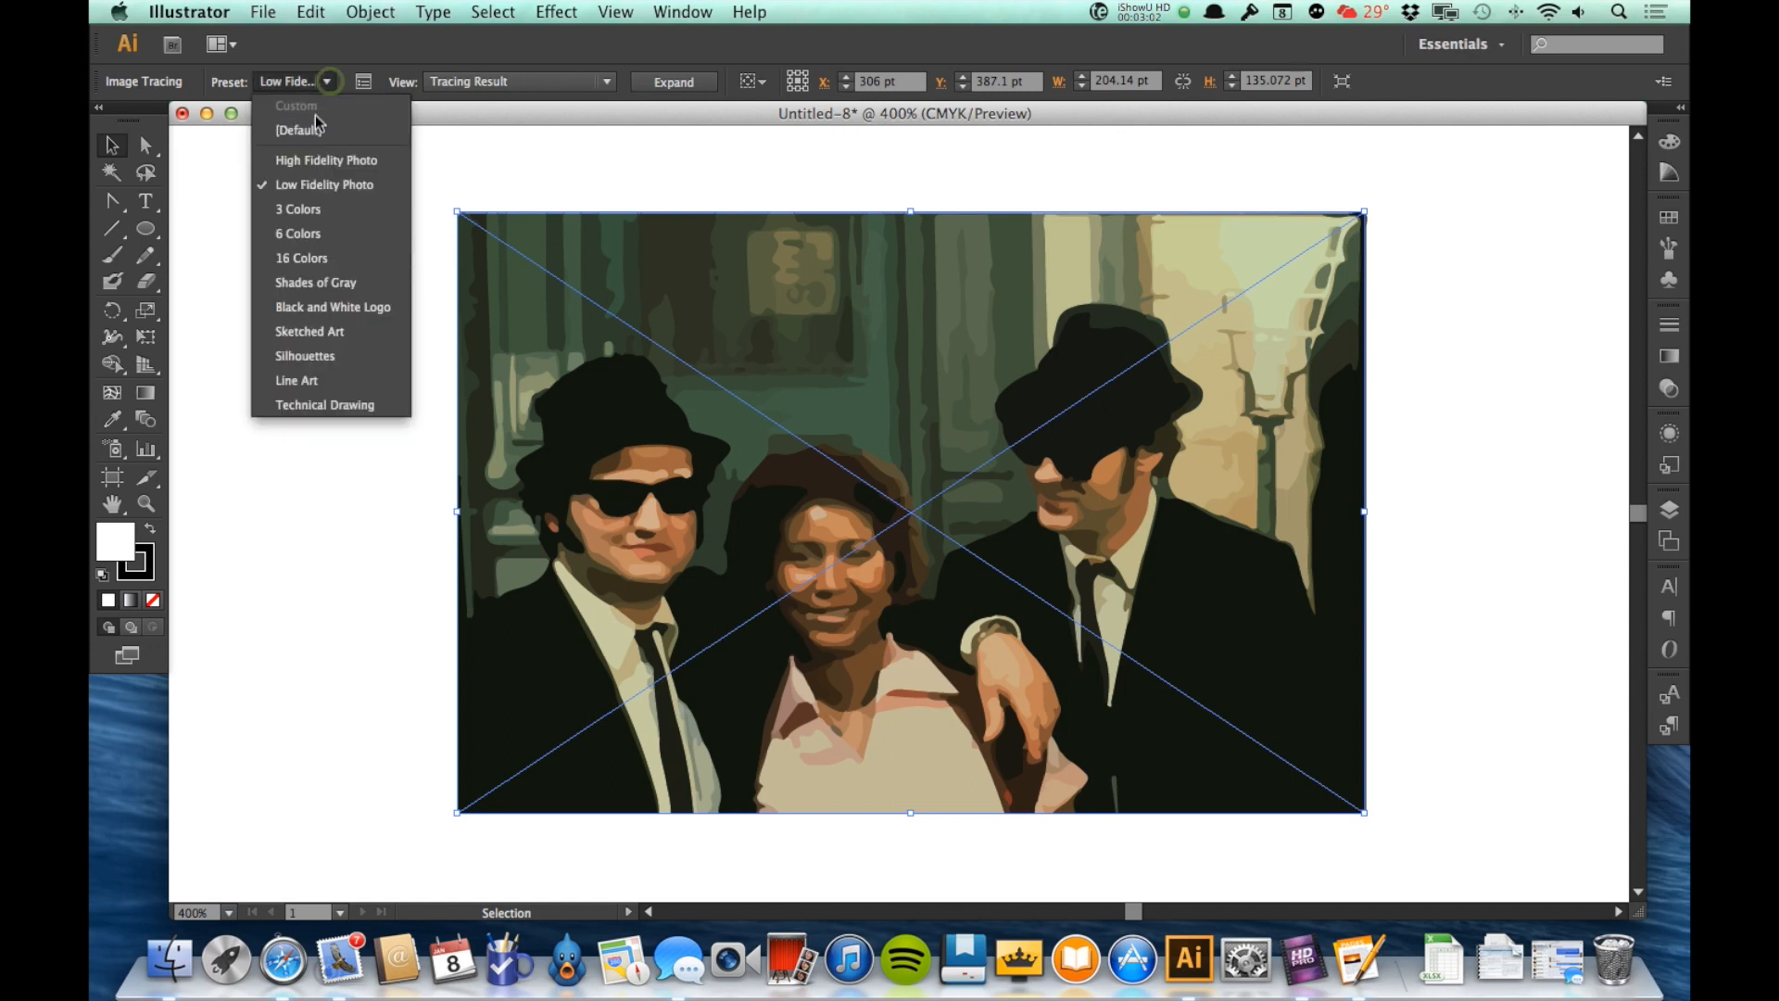
left_click(298, 210)
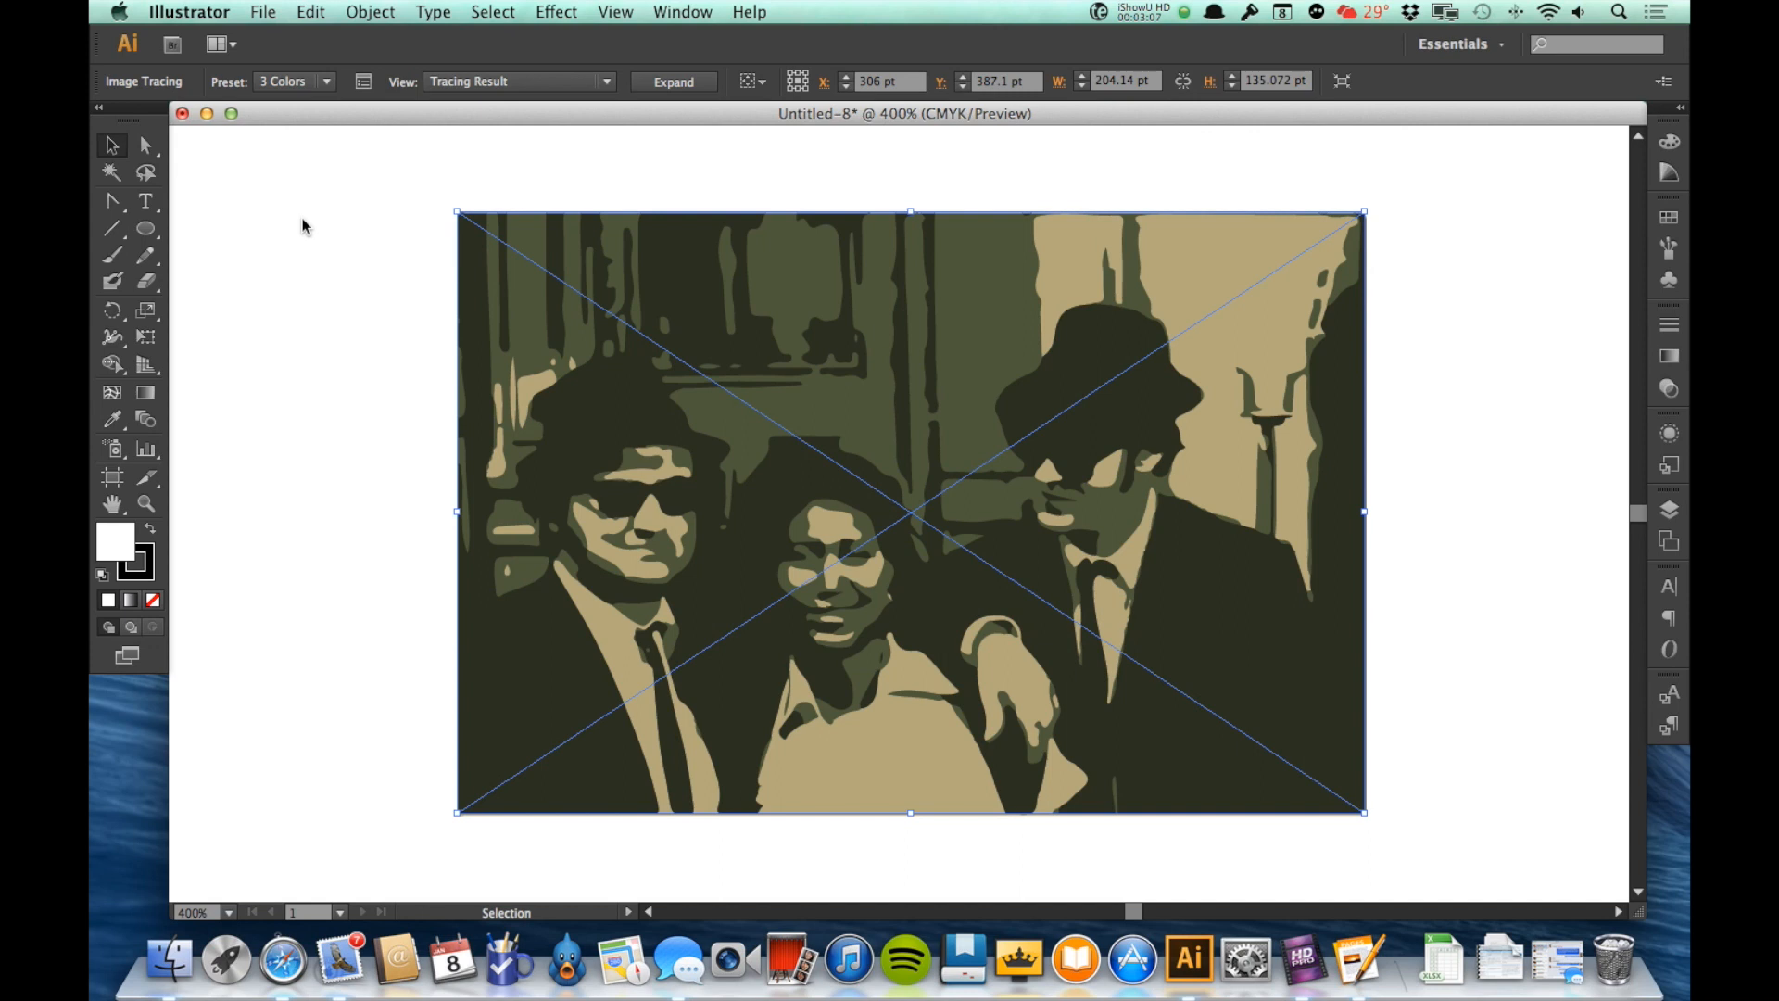
left_click(327, 82)
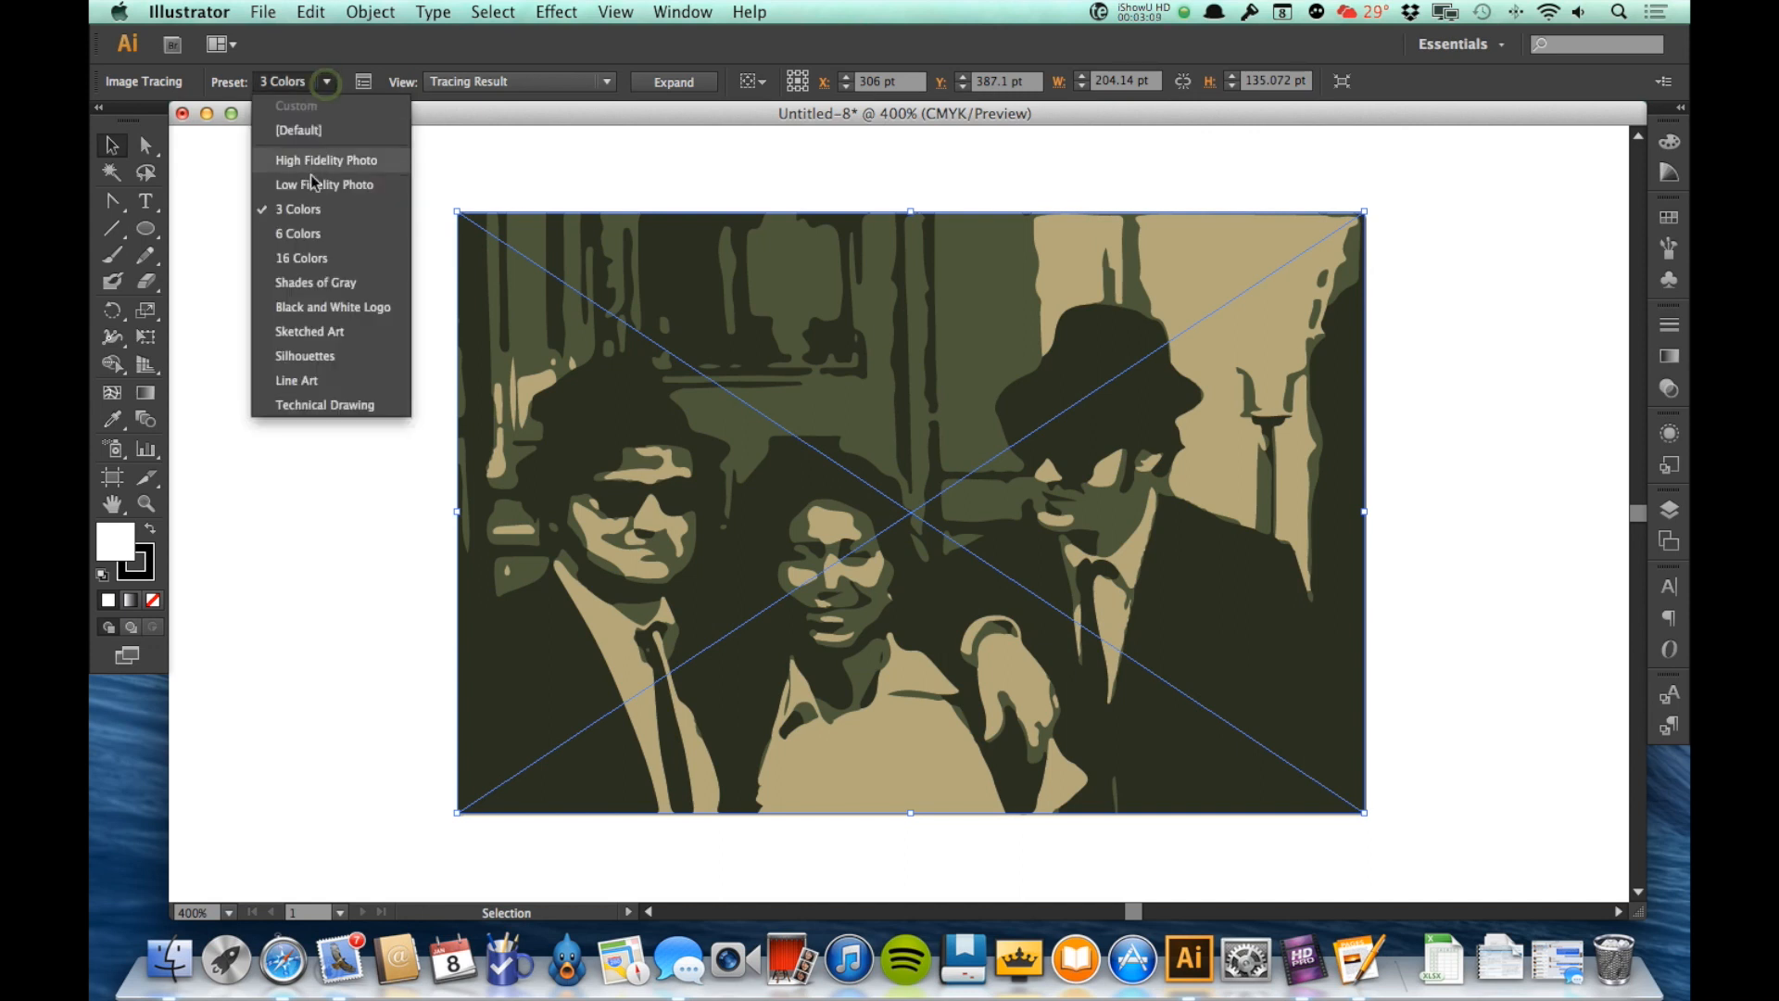
left_click(307, 234)
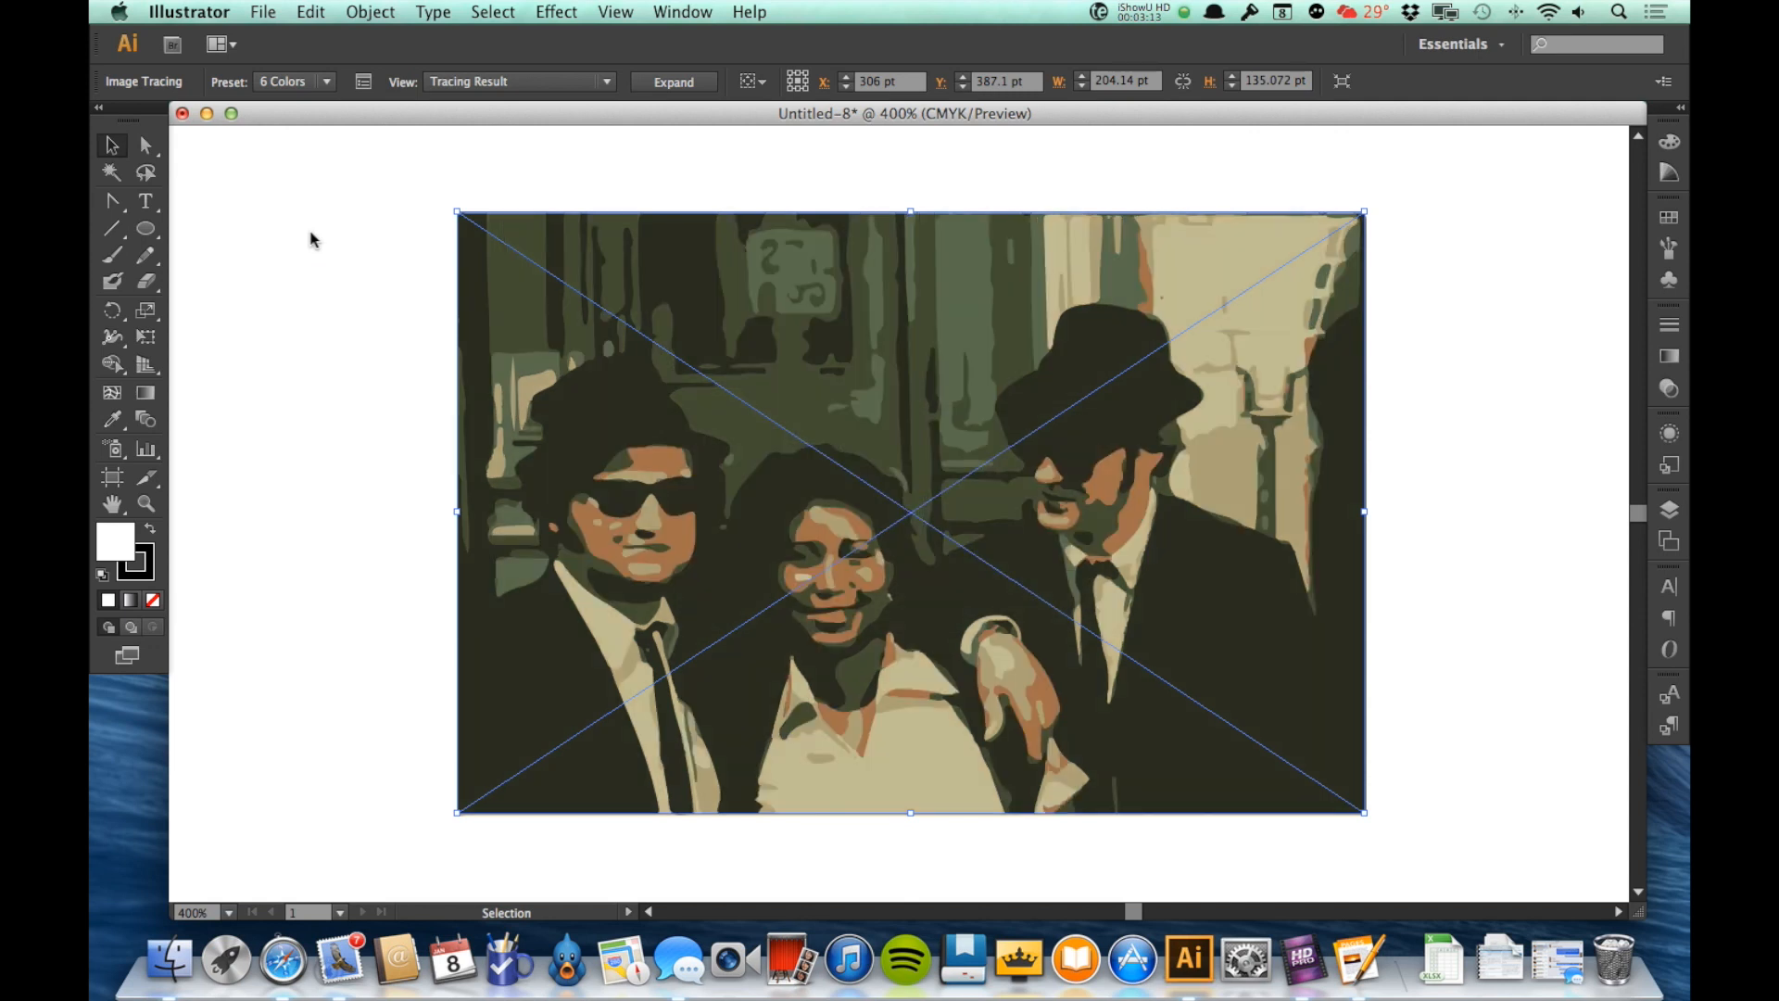
Set the tracing preset to Low Fidelity Photo and review its basic and advanced Image Trace options.
left_click(327, 82)
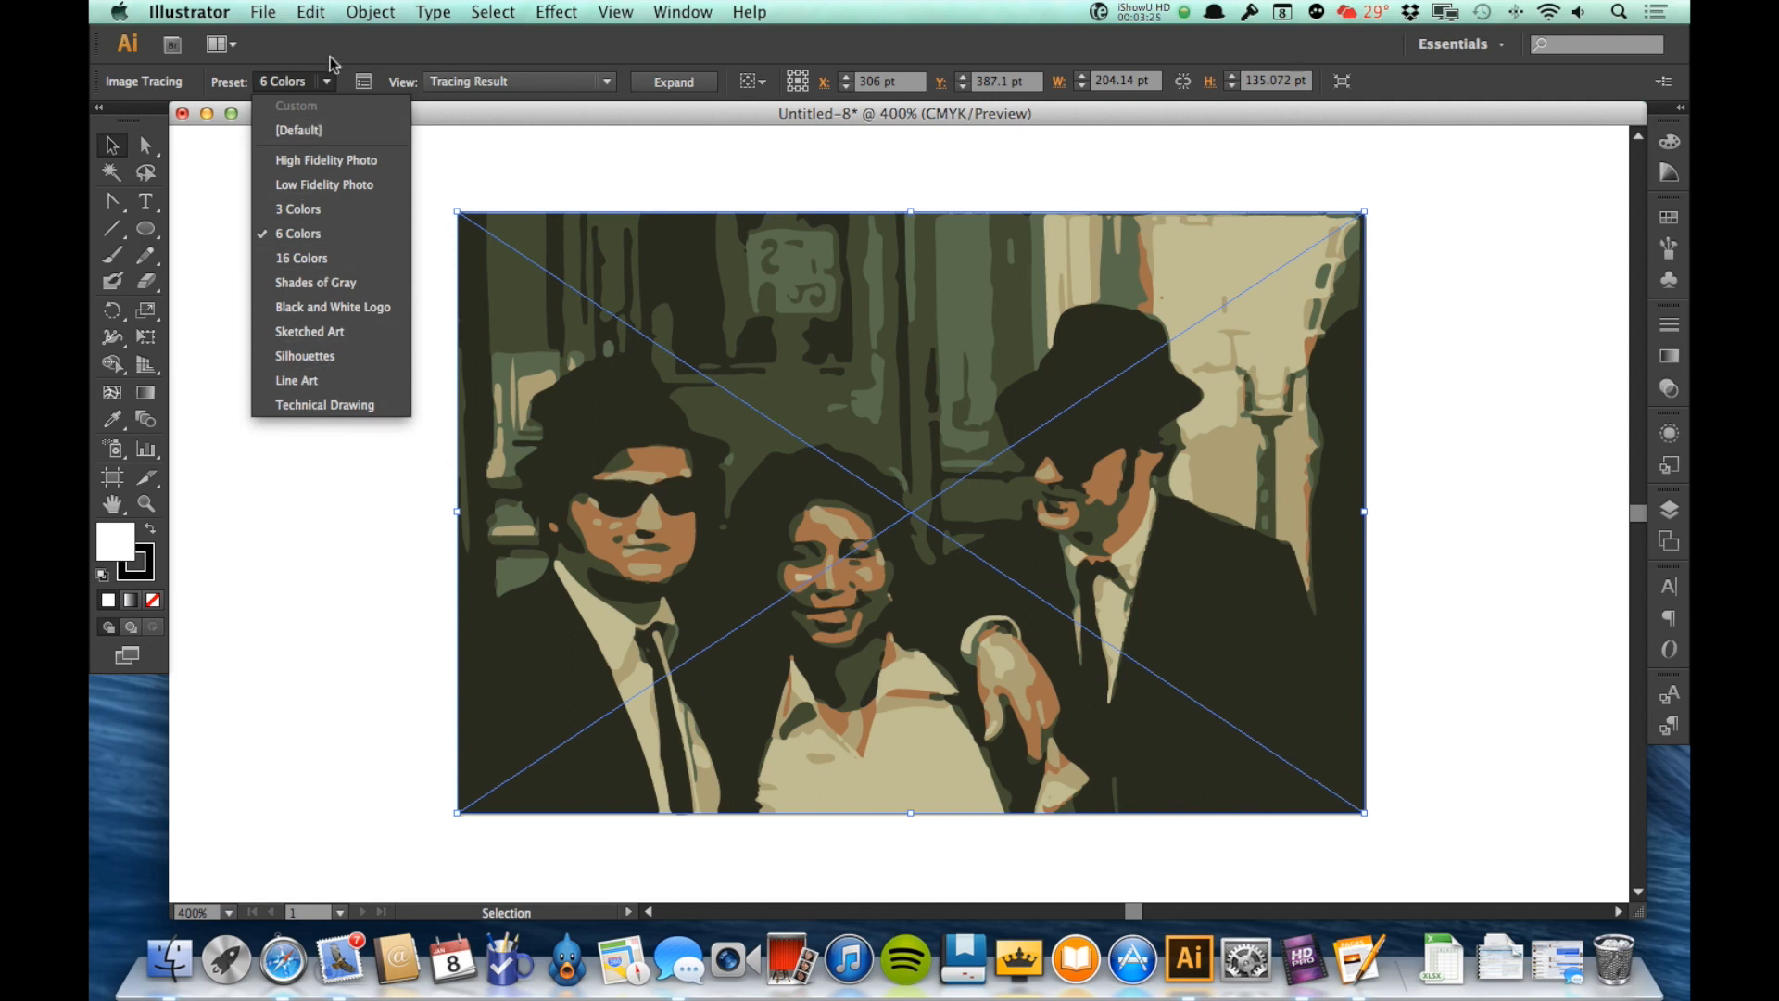
left_click(319, 183)
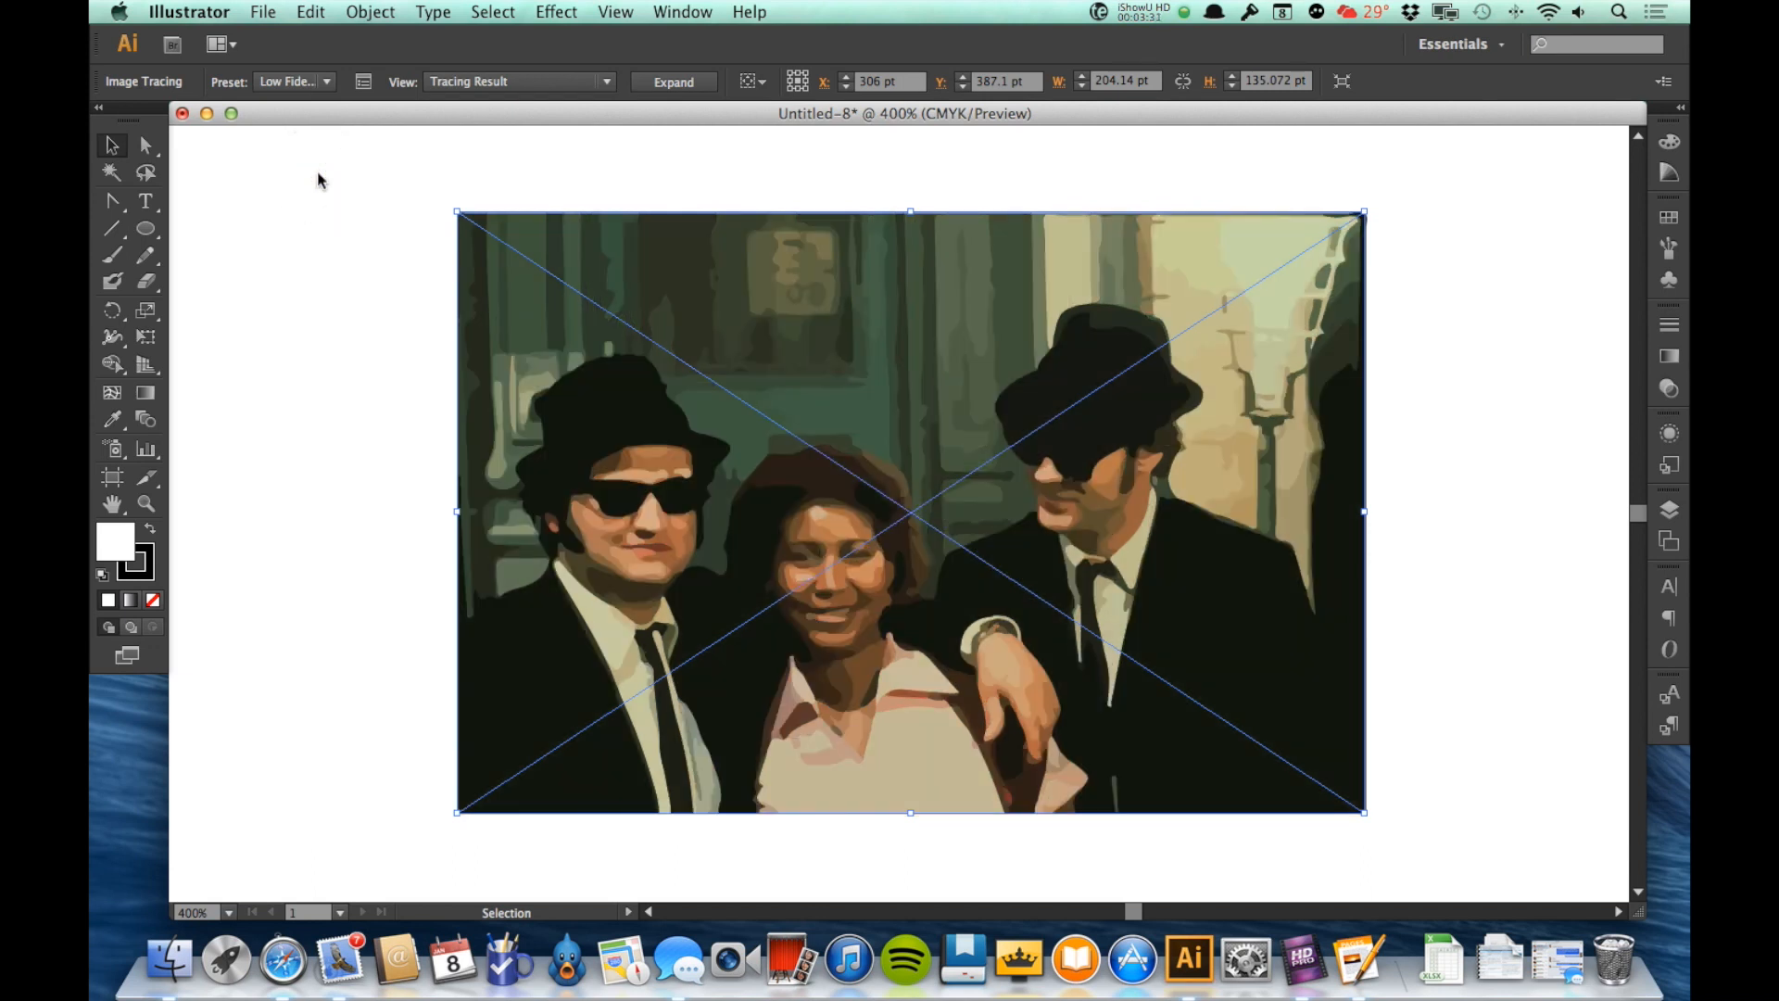
left_click(364, 85)
mouse_move(1038, 278)
left_mouse_down()
mouse_move(1474, 210)
mouse_move(1445, 176)
left_mouse_up()
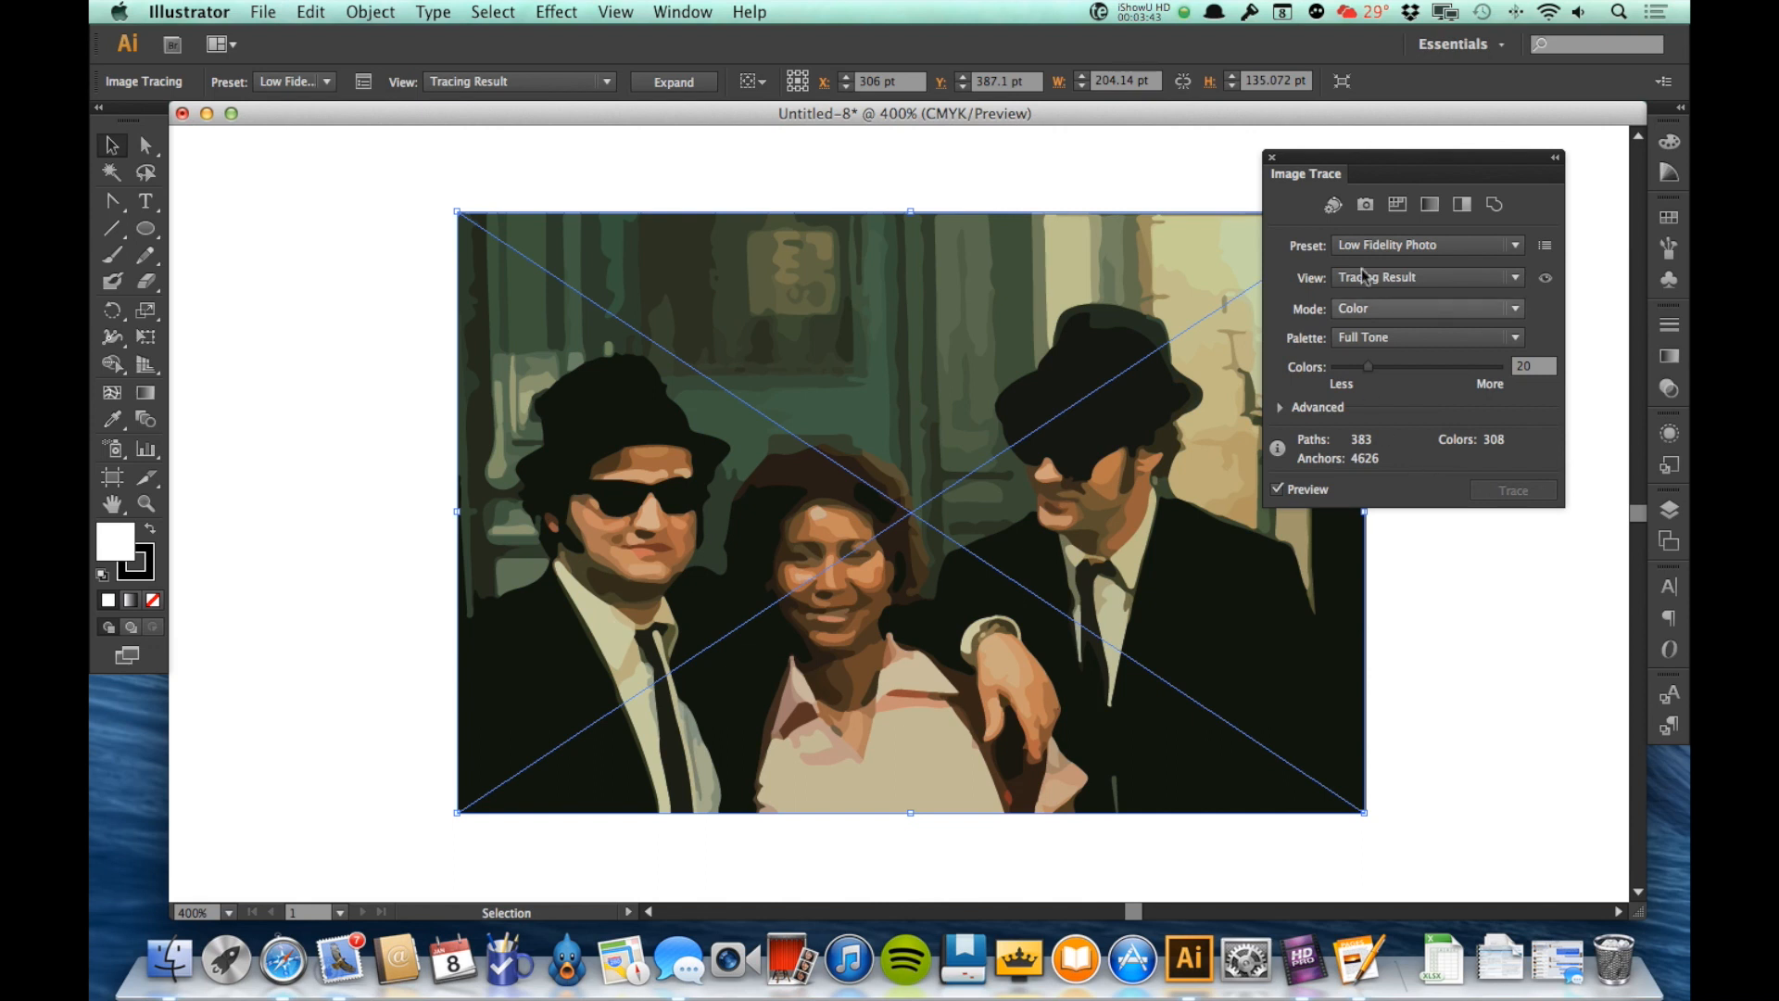
left_click(1280, 410)
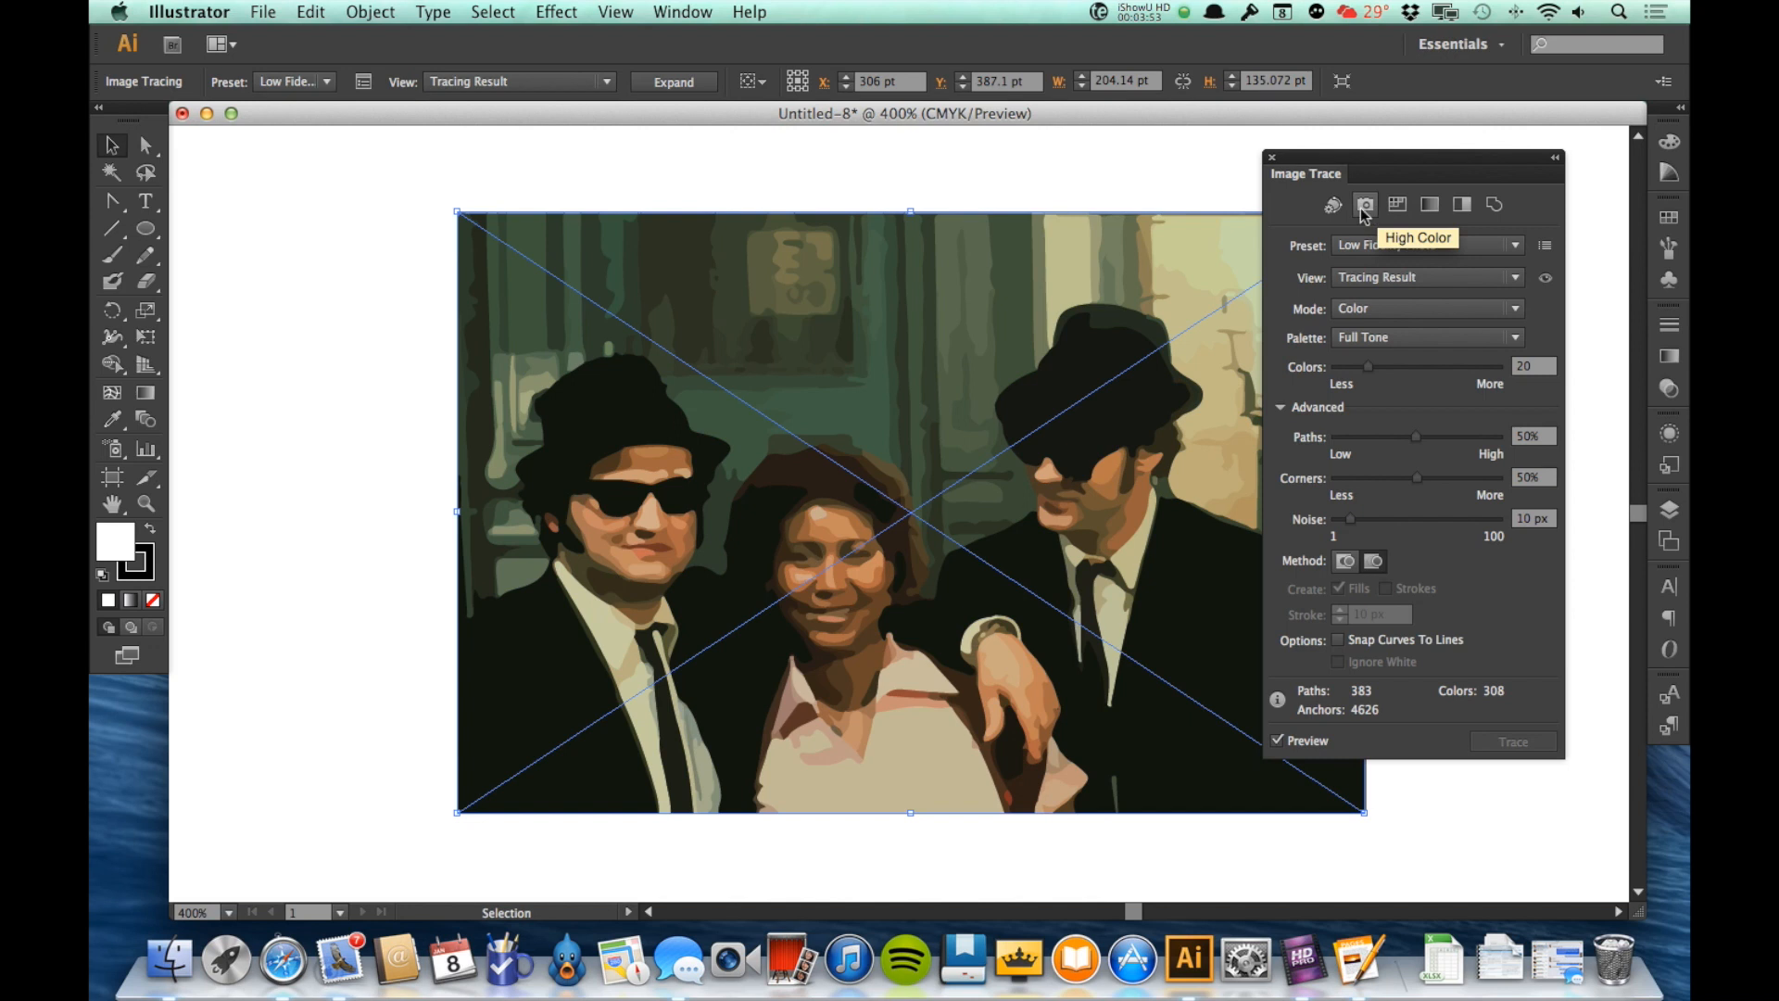
left_click(1272, 158)
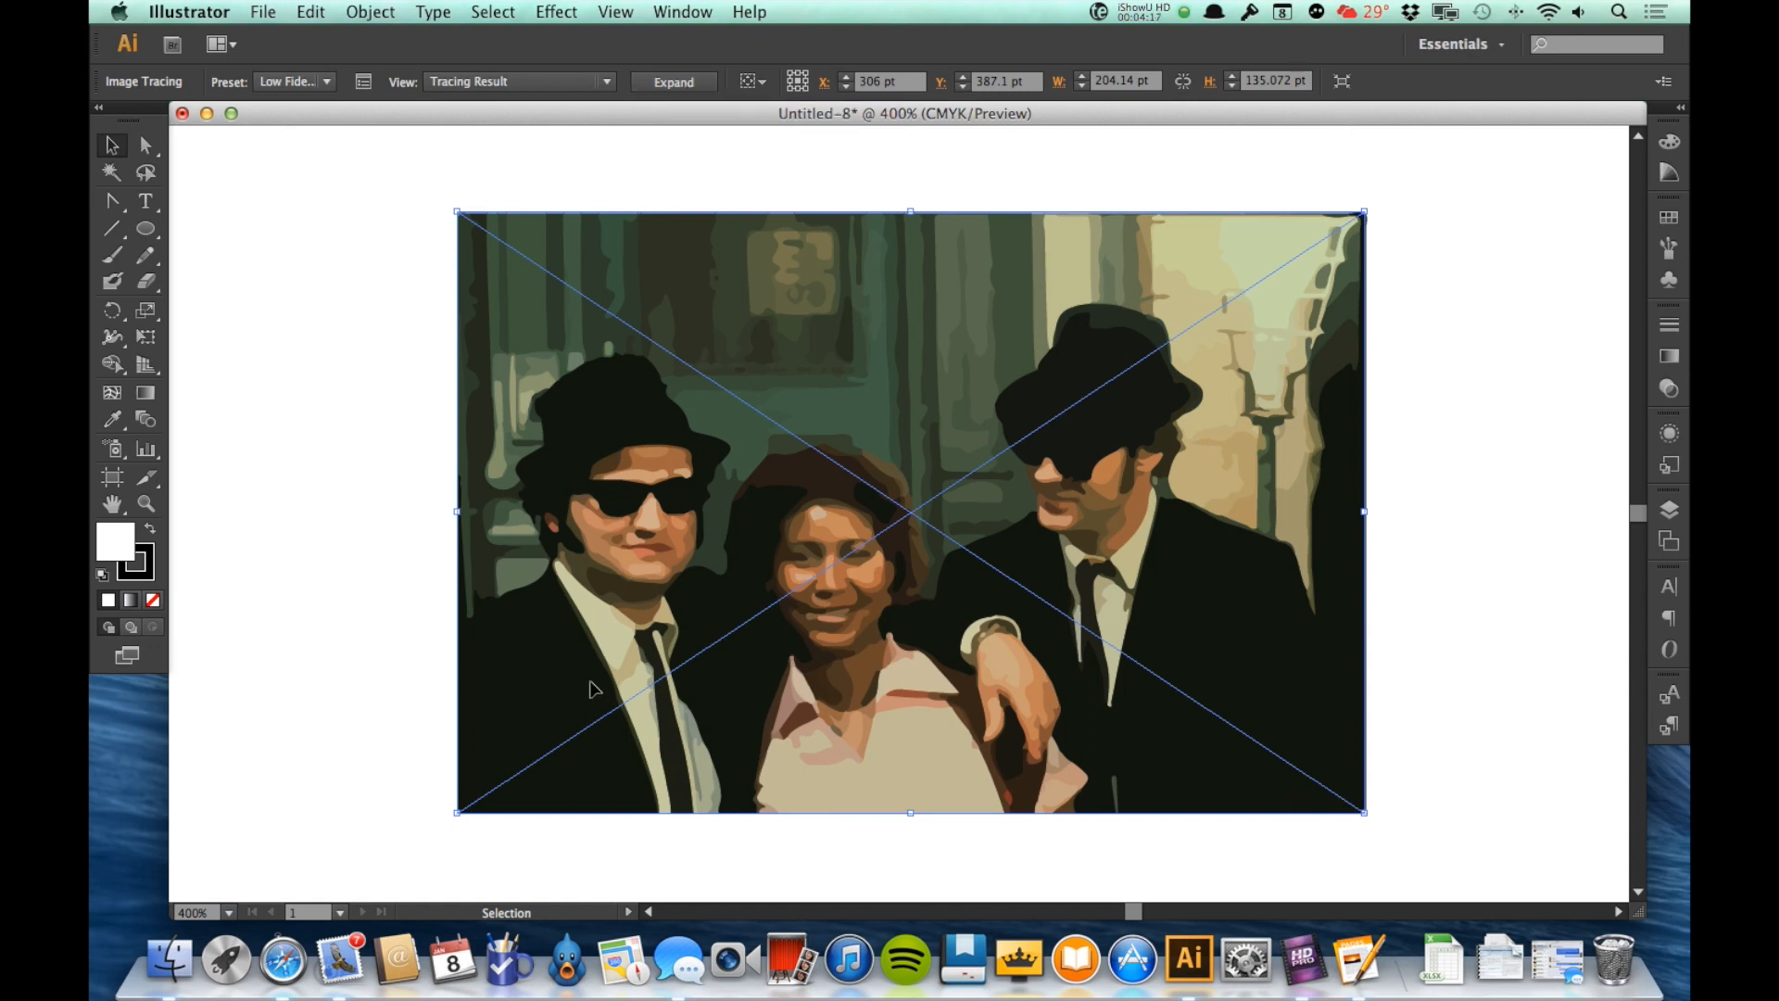
Expand the traced photo into editable vector paths.
left_click(671, 90)
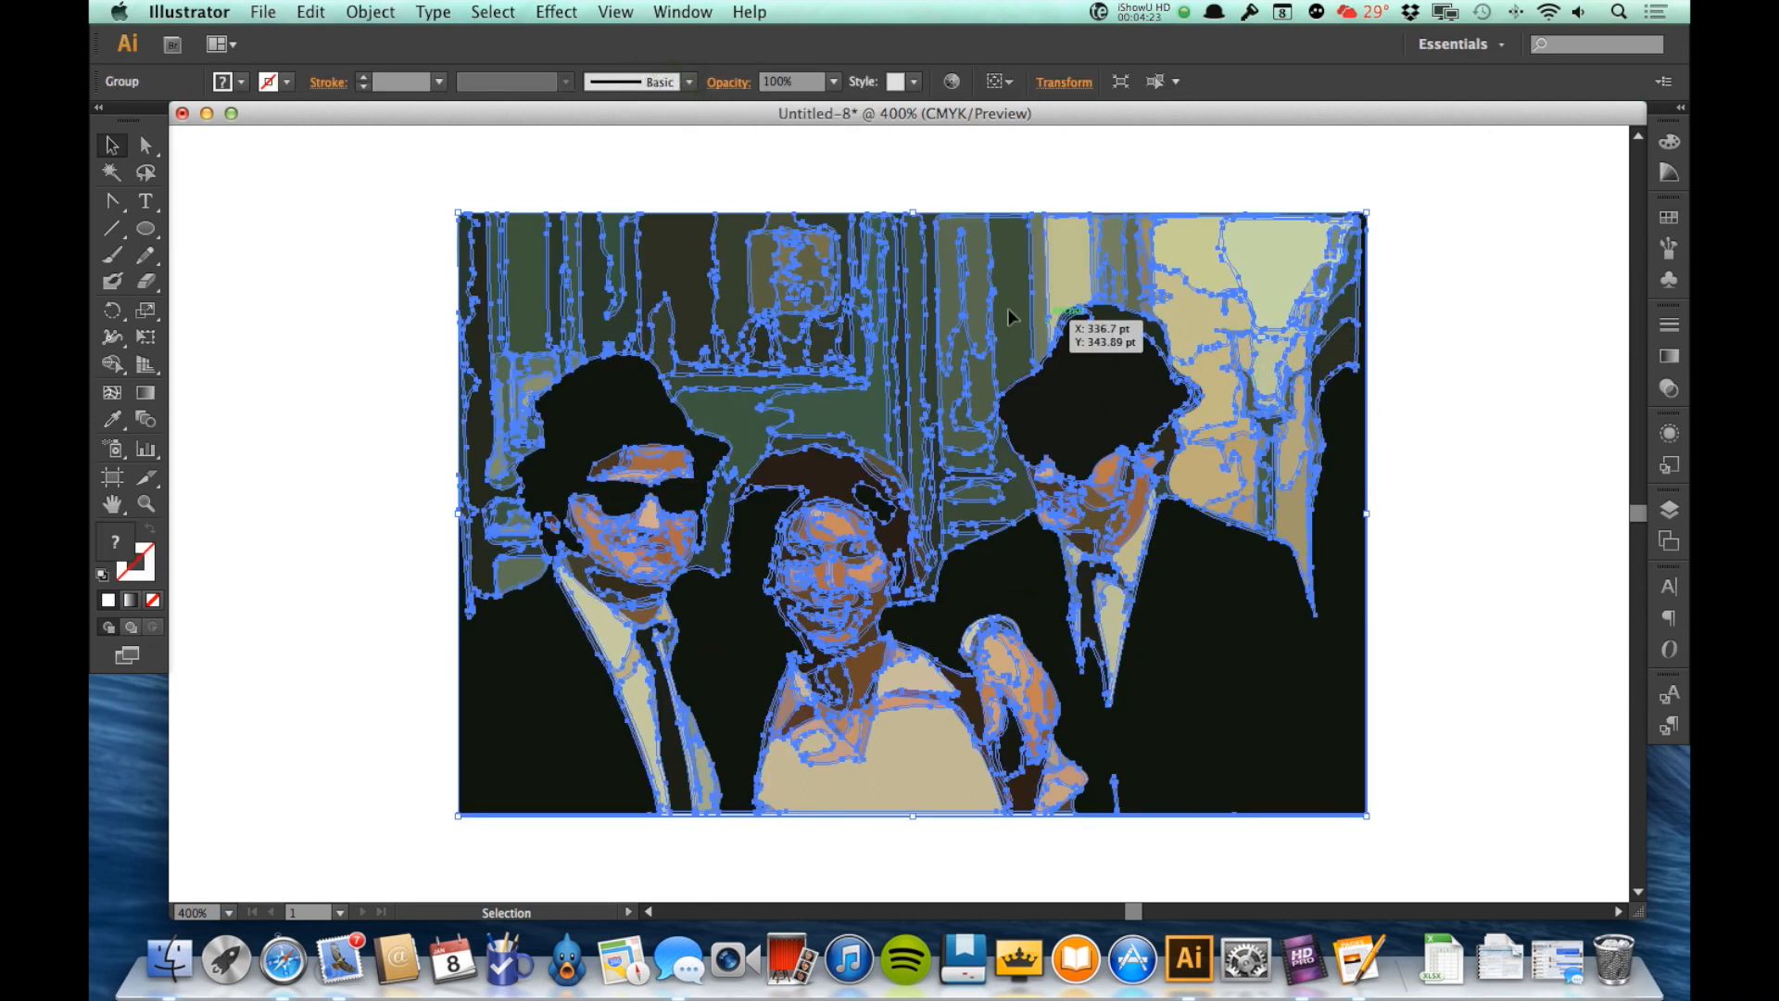
Examine the expanded vector paths up close on the face of the man beside the lamp and across the whole picture.
left_click(1489, 464)
key("z")
left_click_drag(886, 352, 1196, 563)
key("v")
left_click(1149, 587)
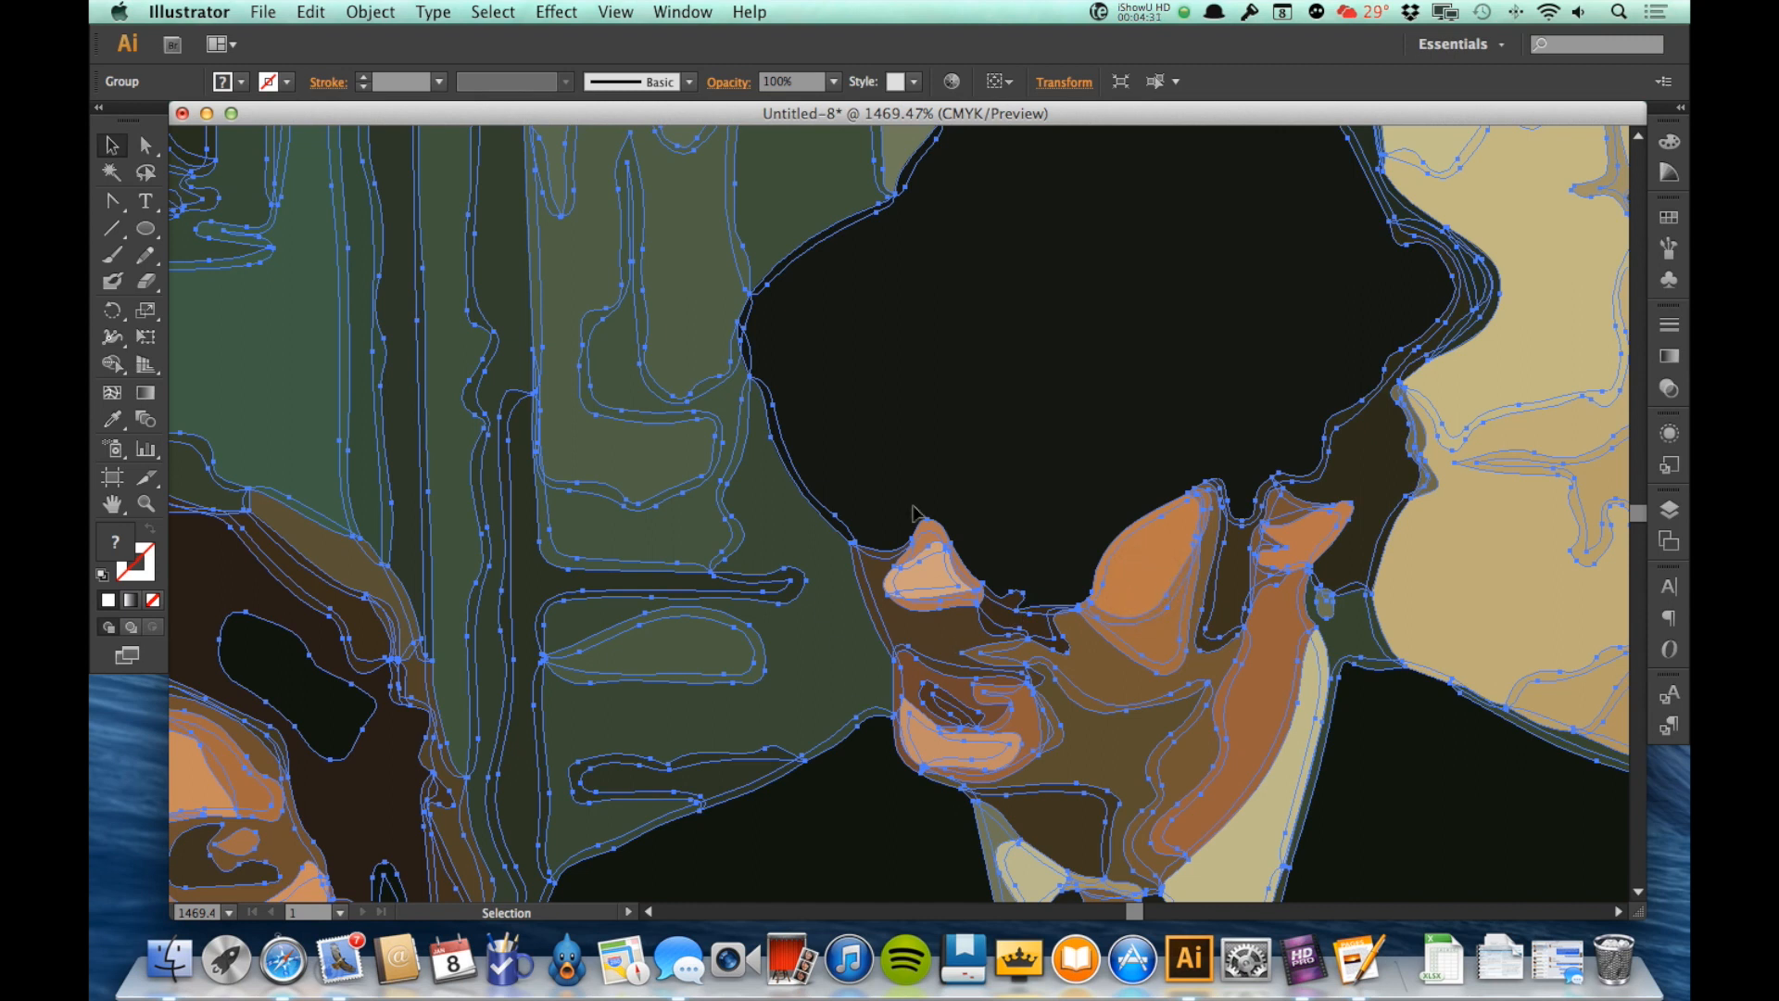
double_click(112, 504)
key("z")
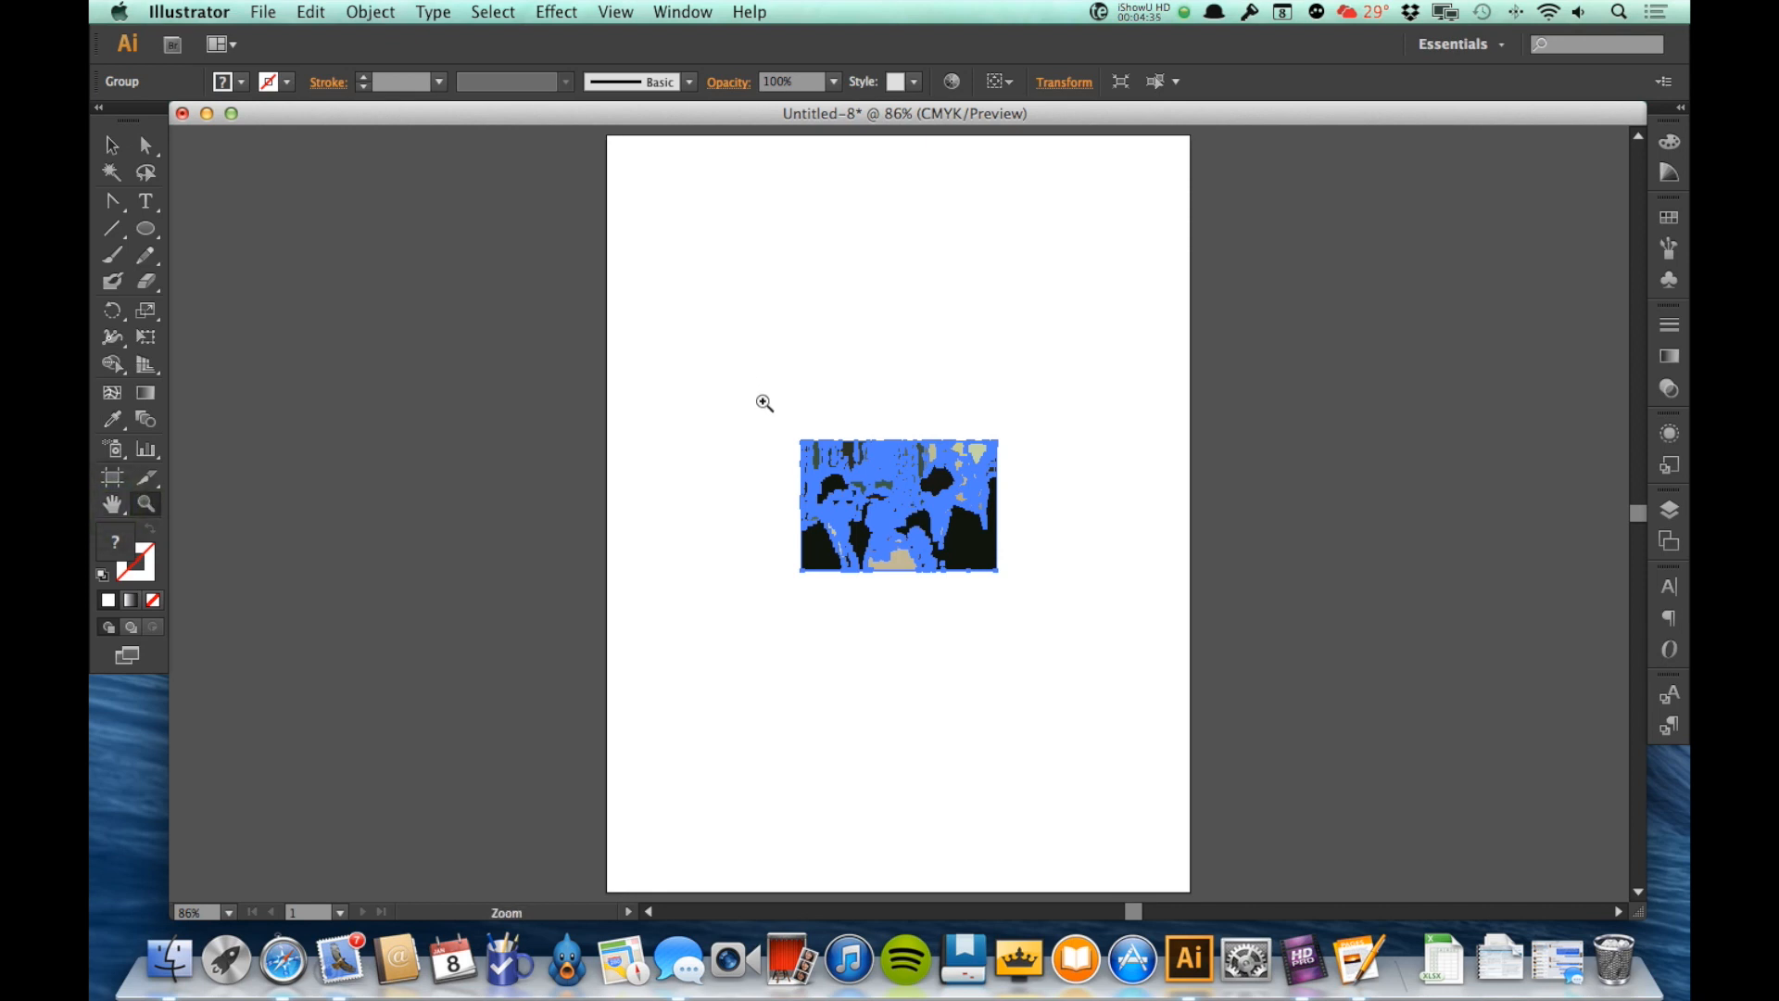
left_click_drag(790, 426, 1003, 572)
scroll(1003, 572, "down", 2)
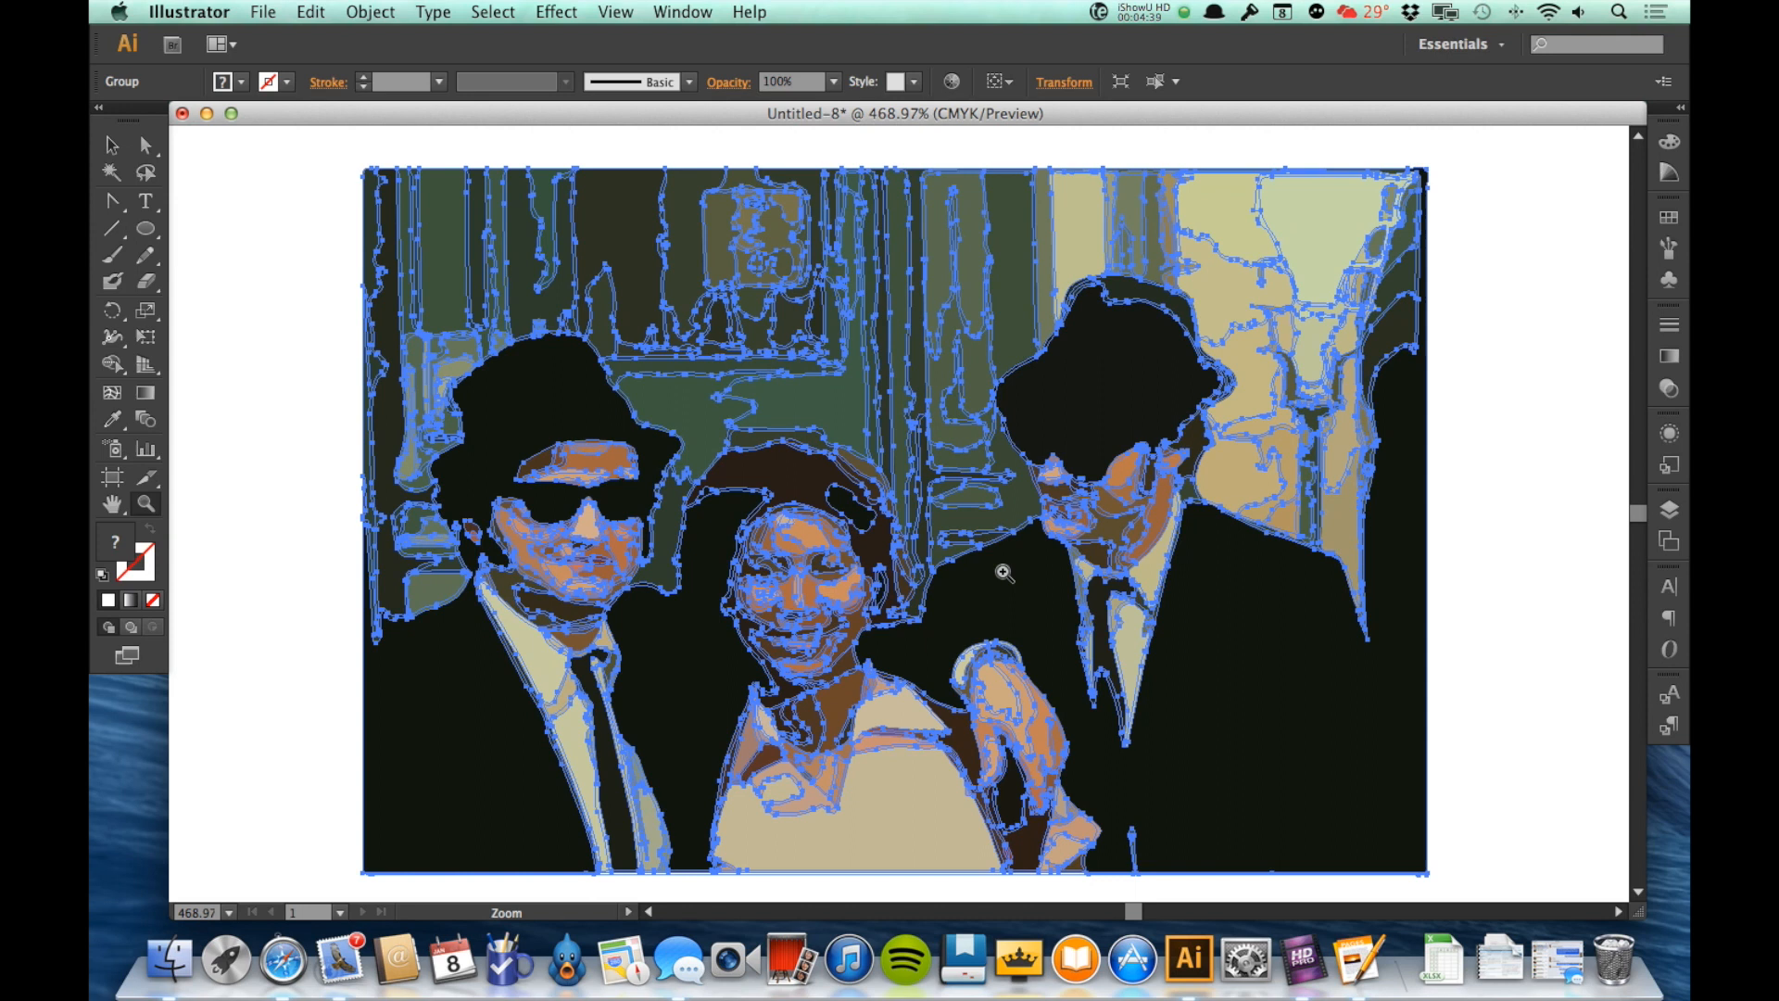
key("v")
left_click(1488, 550)
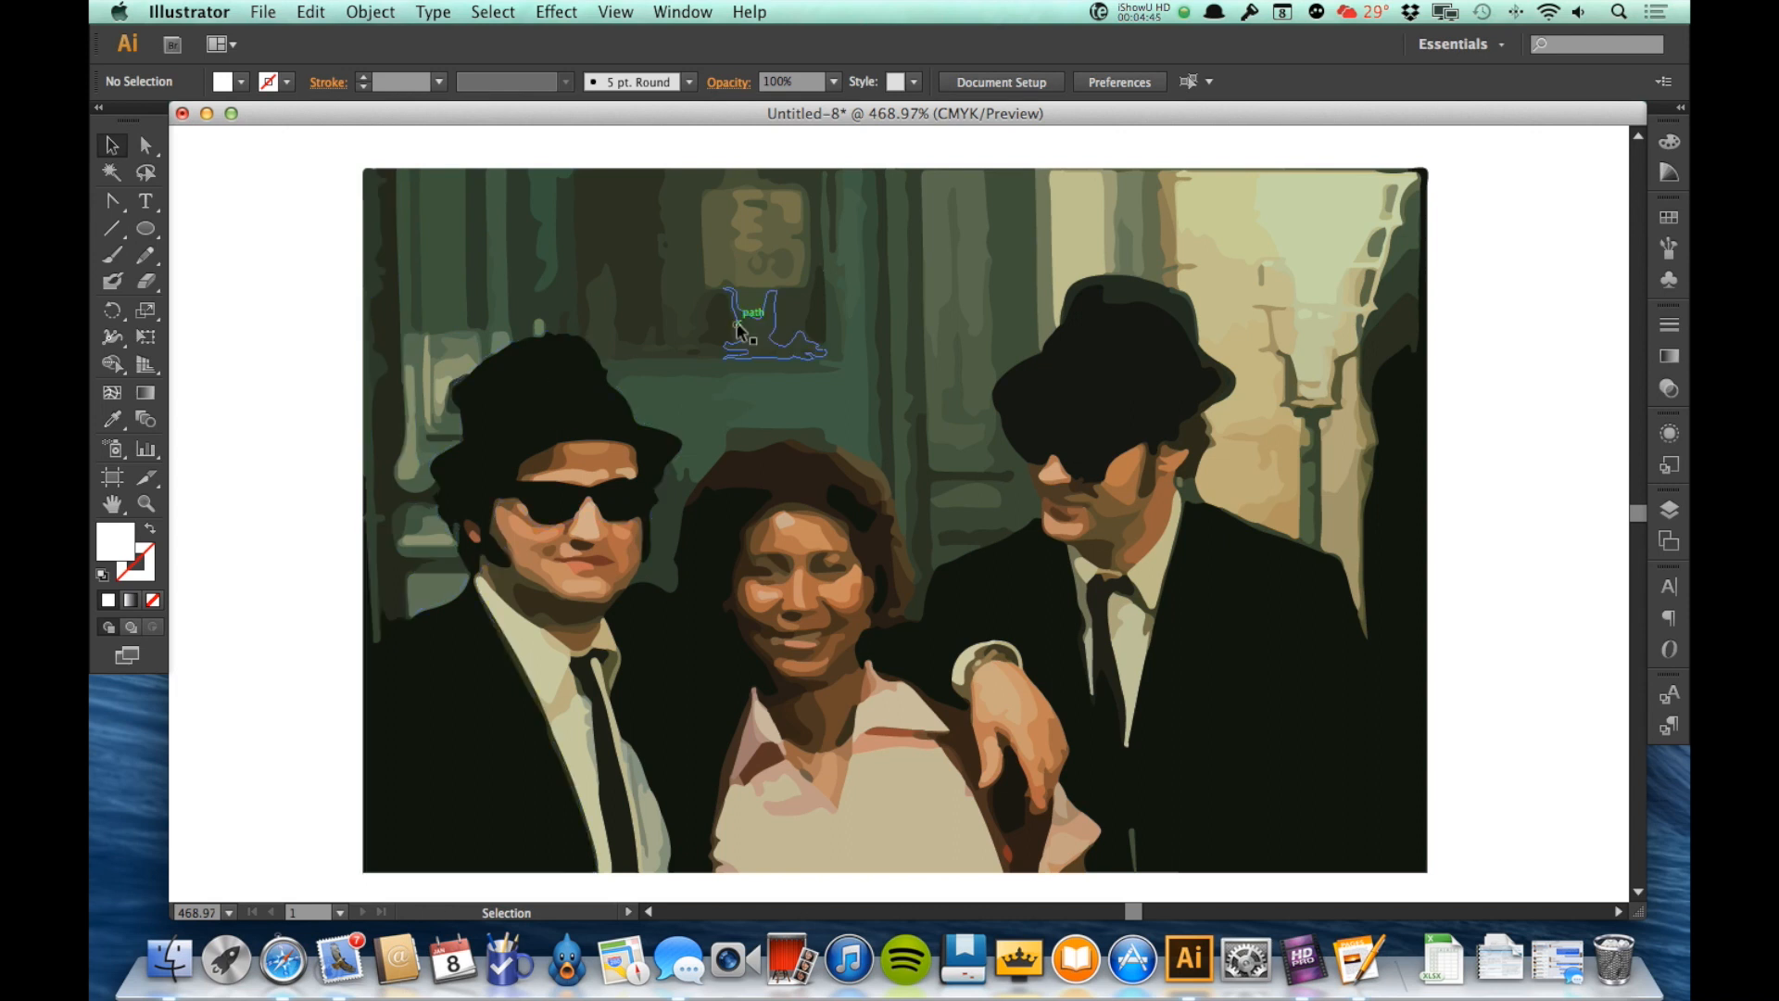
Ungroup the expanded tracing into separate paths and clear the selection.
left_click(739, 327)
left_click(363, 13)
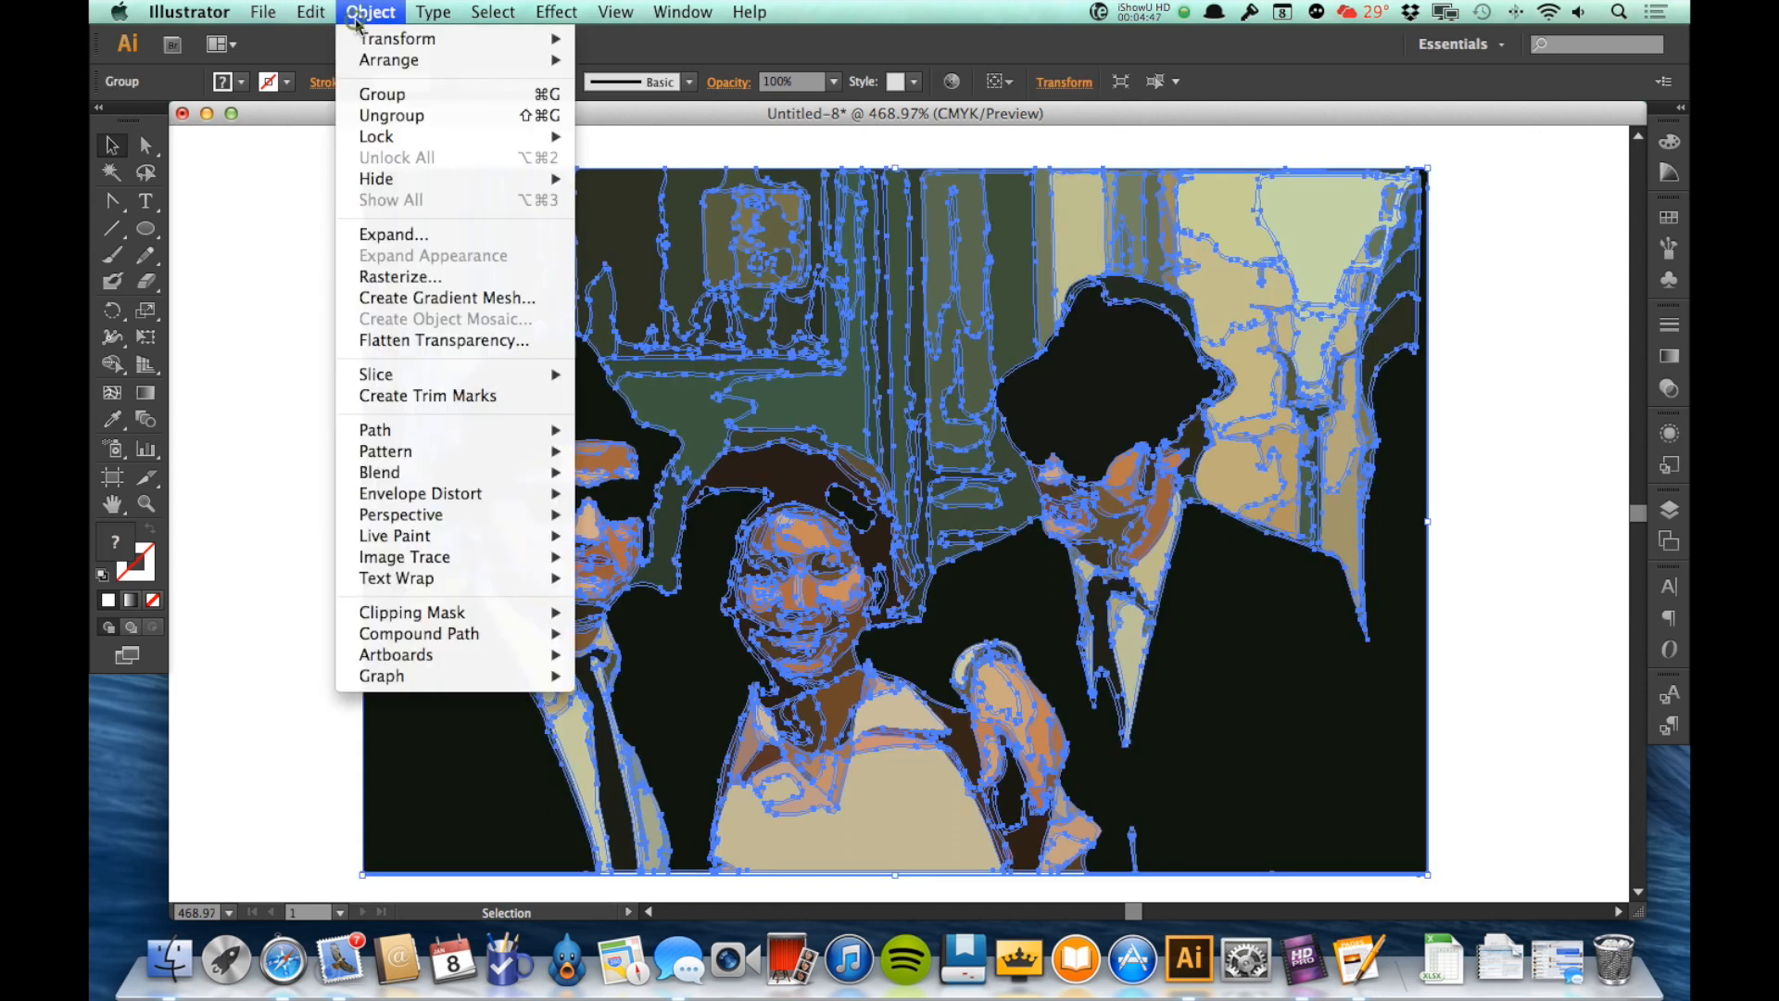
left_click(371, 115)
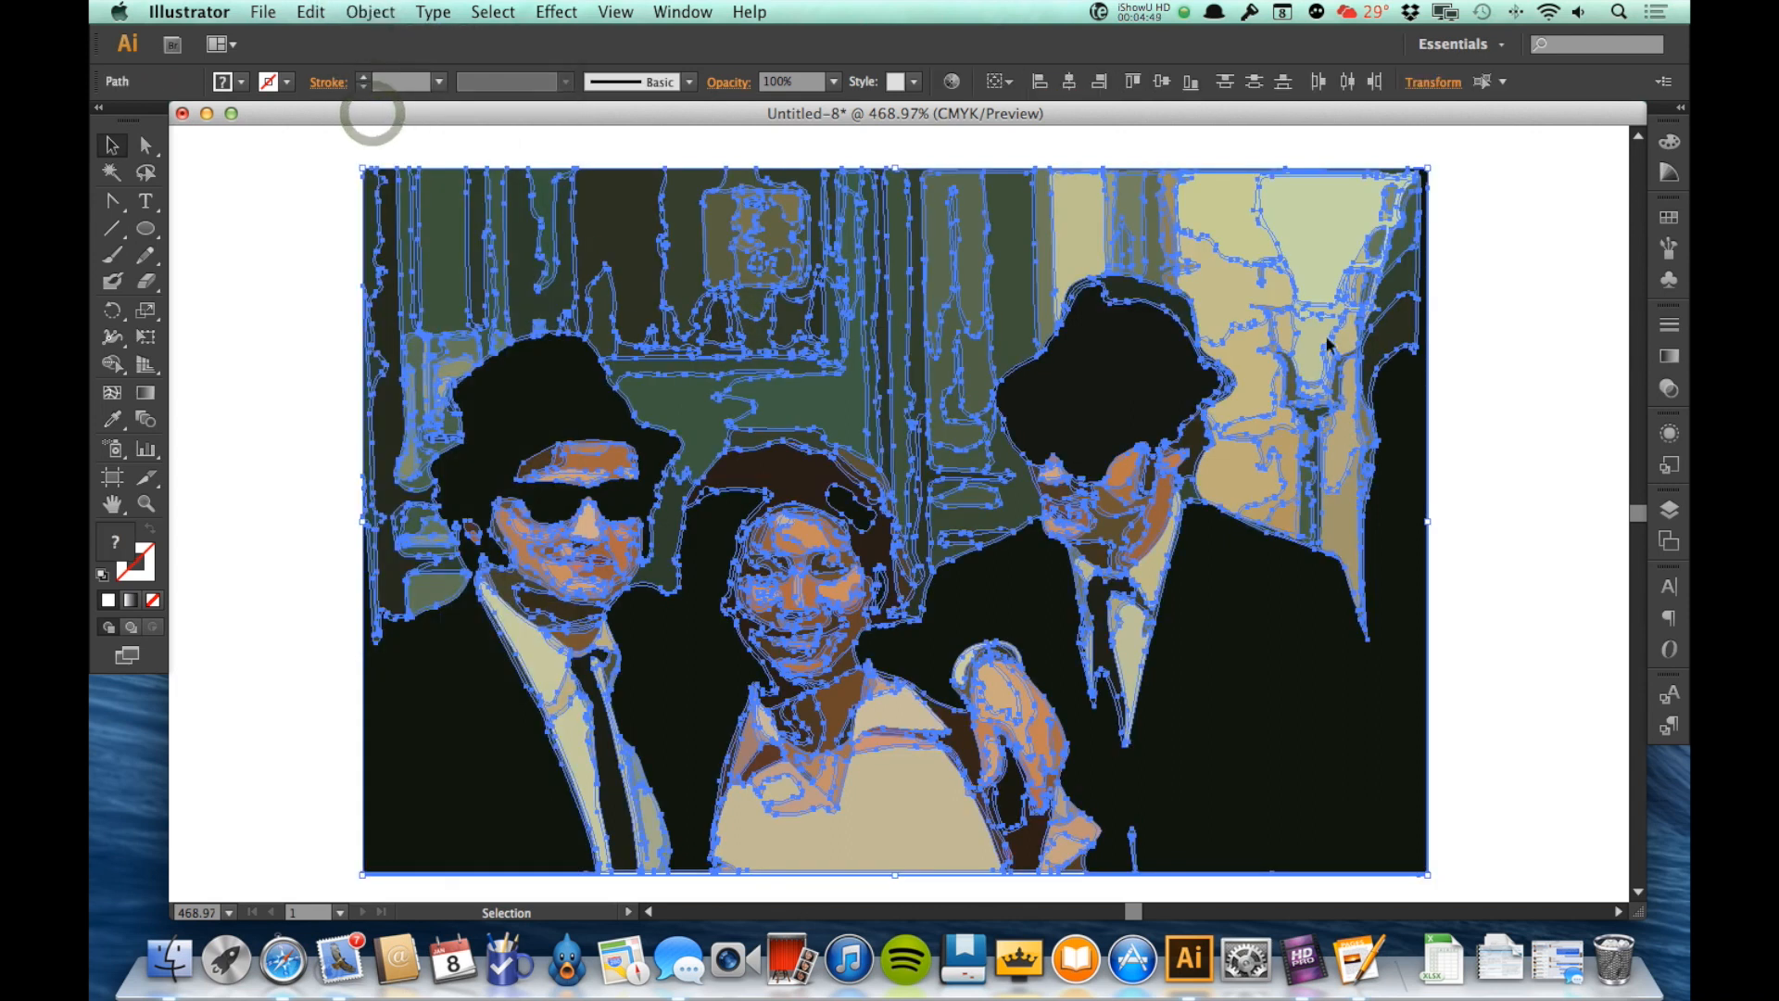
left_click(1507, 481)
Delete the background shapes along the picture's upper edge, around the wall sign and around the street lamp.
left_click_drag(1460, 182, 316, 150)
key("Delete")
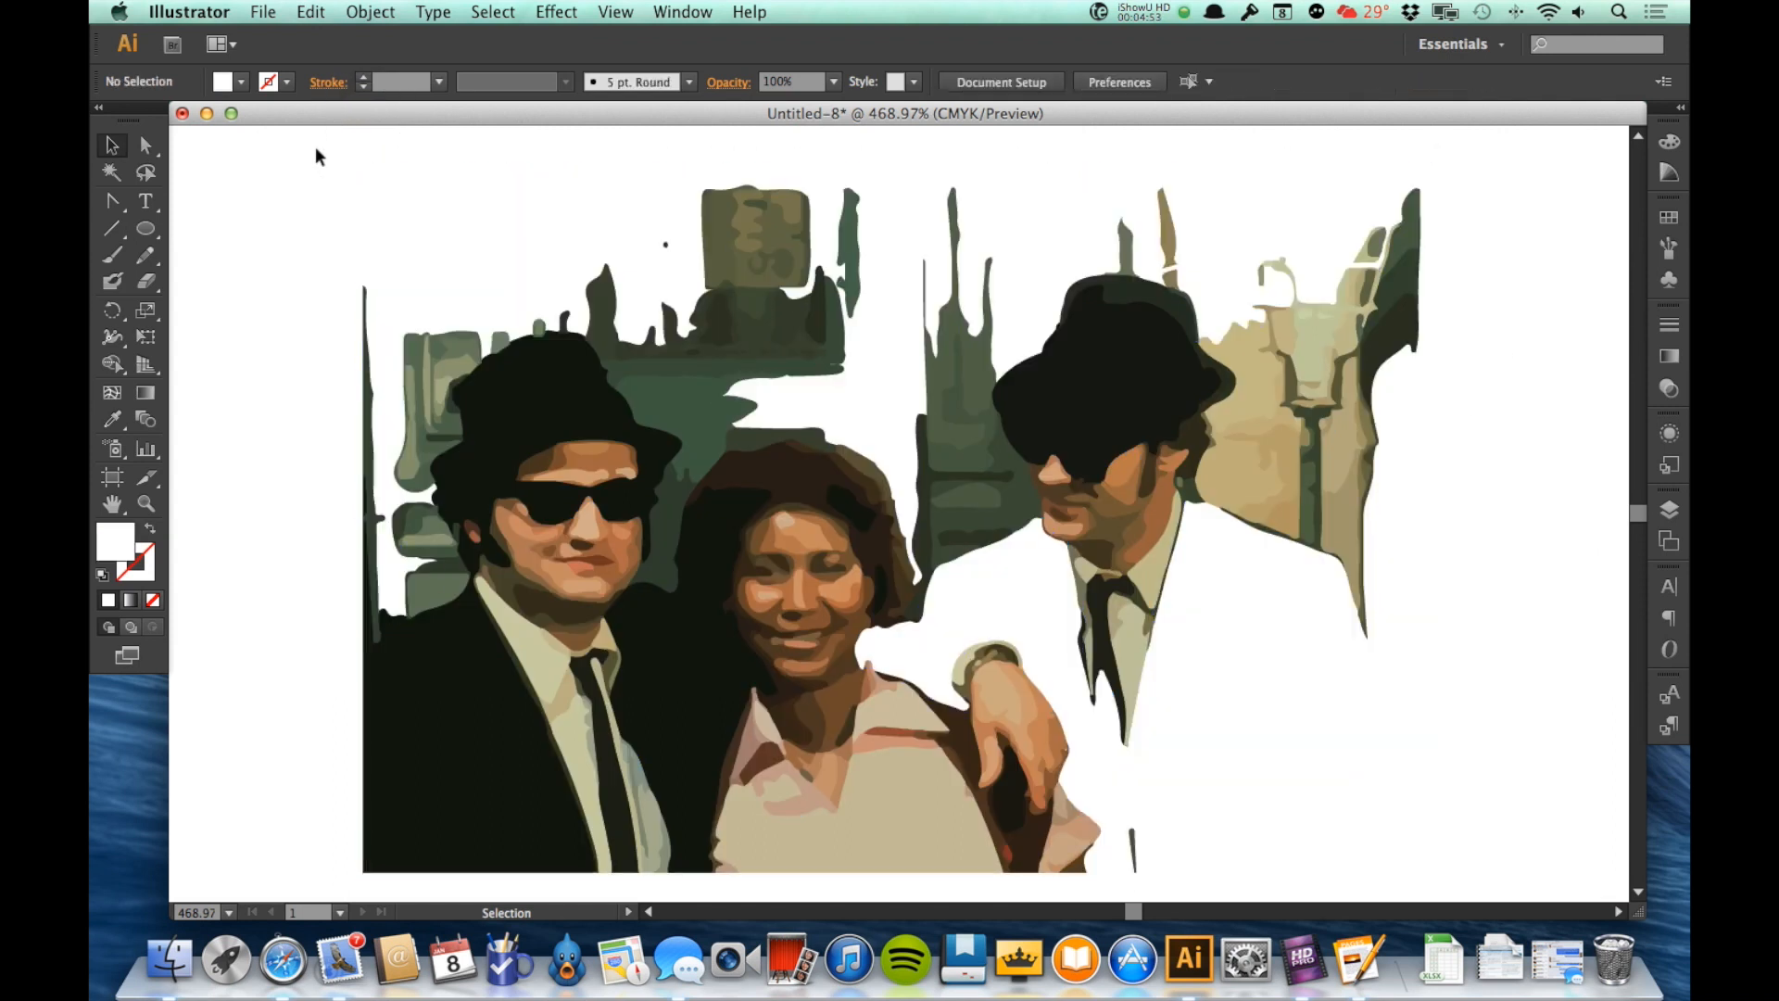
left_click_drag(660, 220, 860, 256)
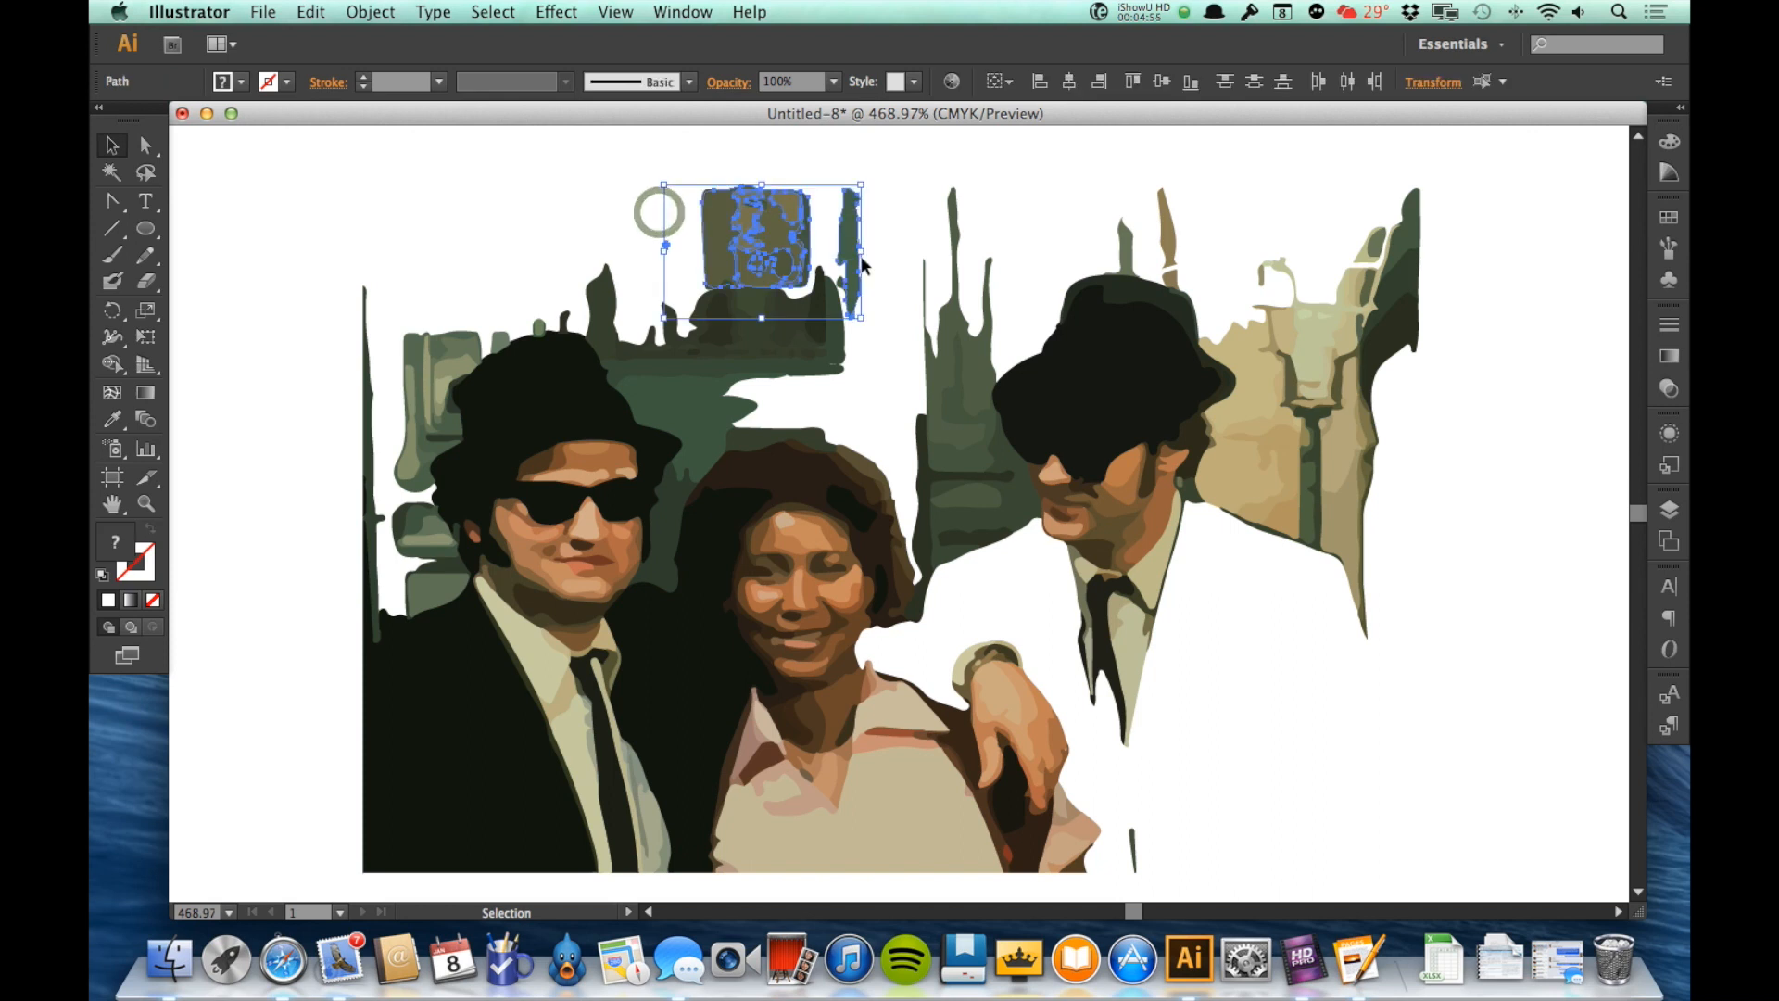
key("Delete")
left_click_drag(688, 163, 1032, 264)
key("Delete")
left_click_drag(1350, 172, 1479, 353)
key("Delete")
left_click_drag(1270, 250, 1354, 397)
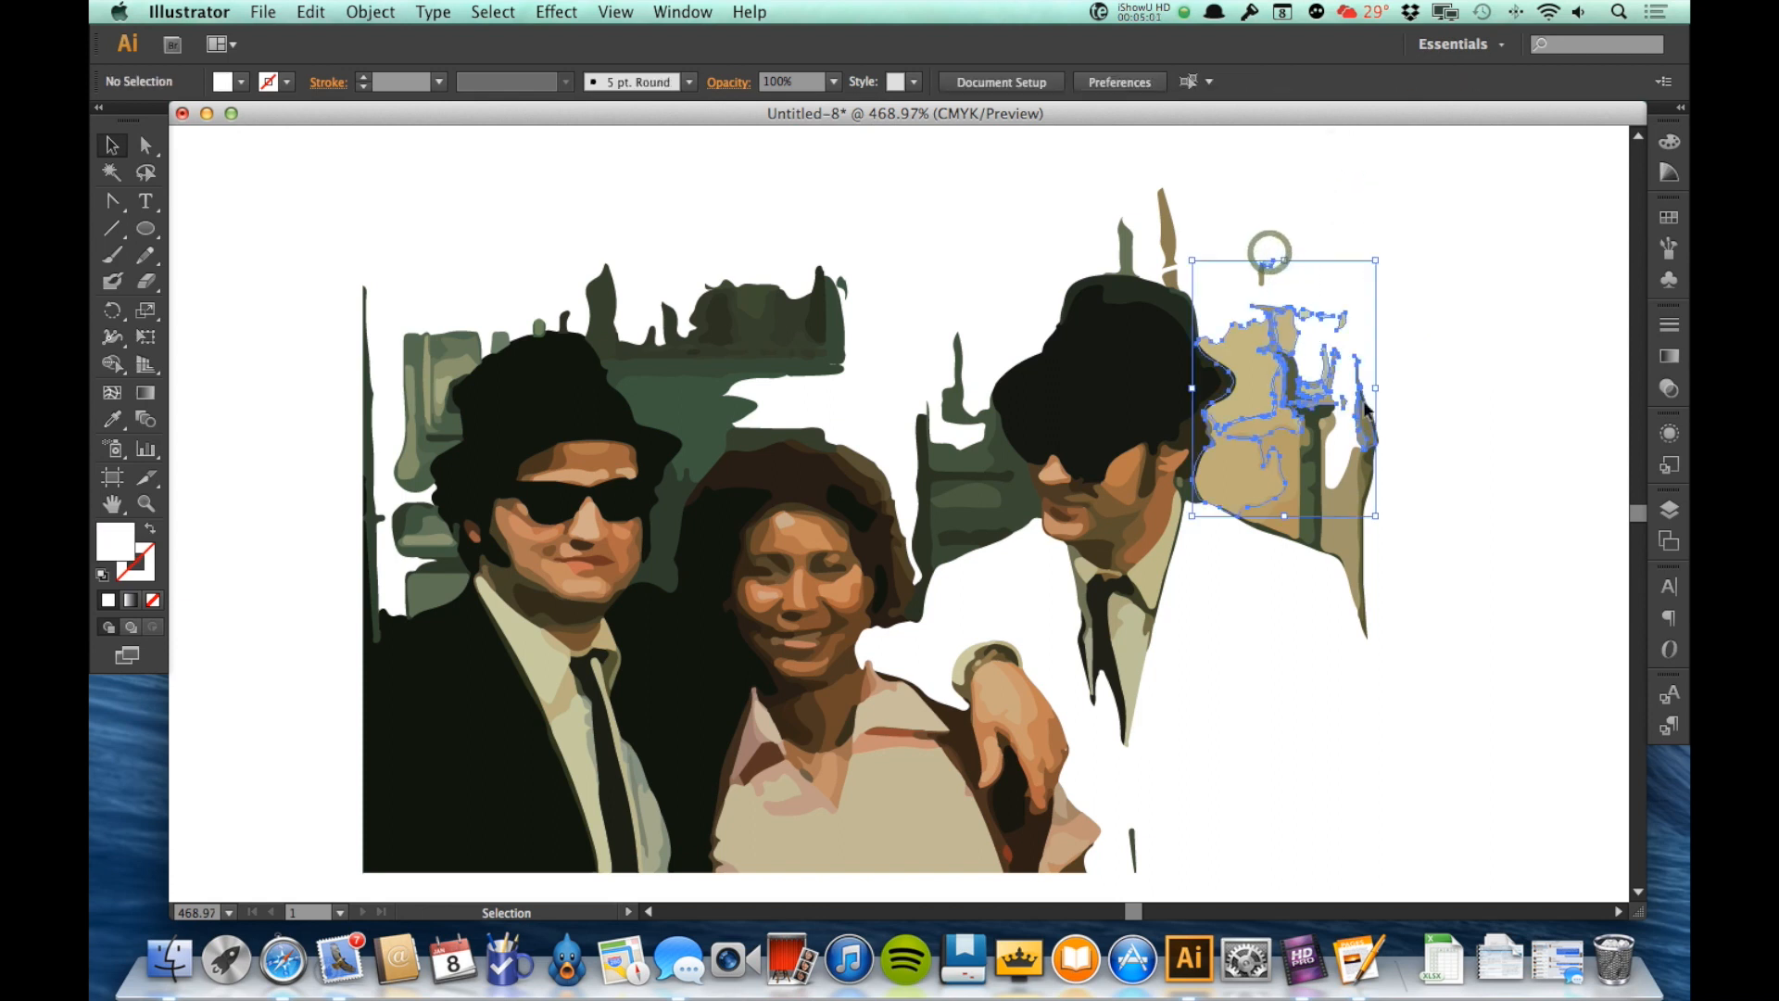
key("Delete")
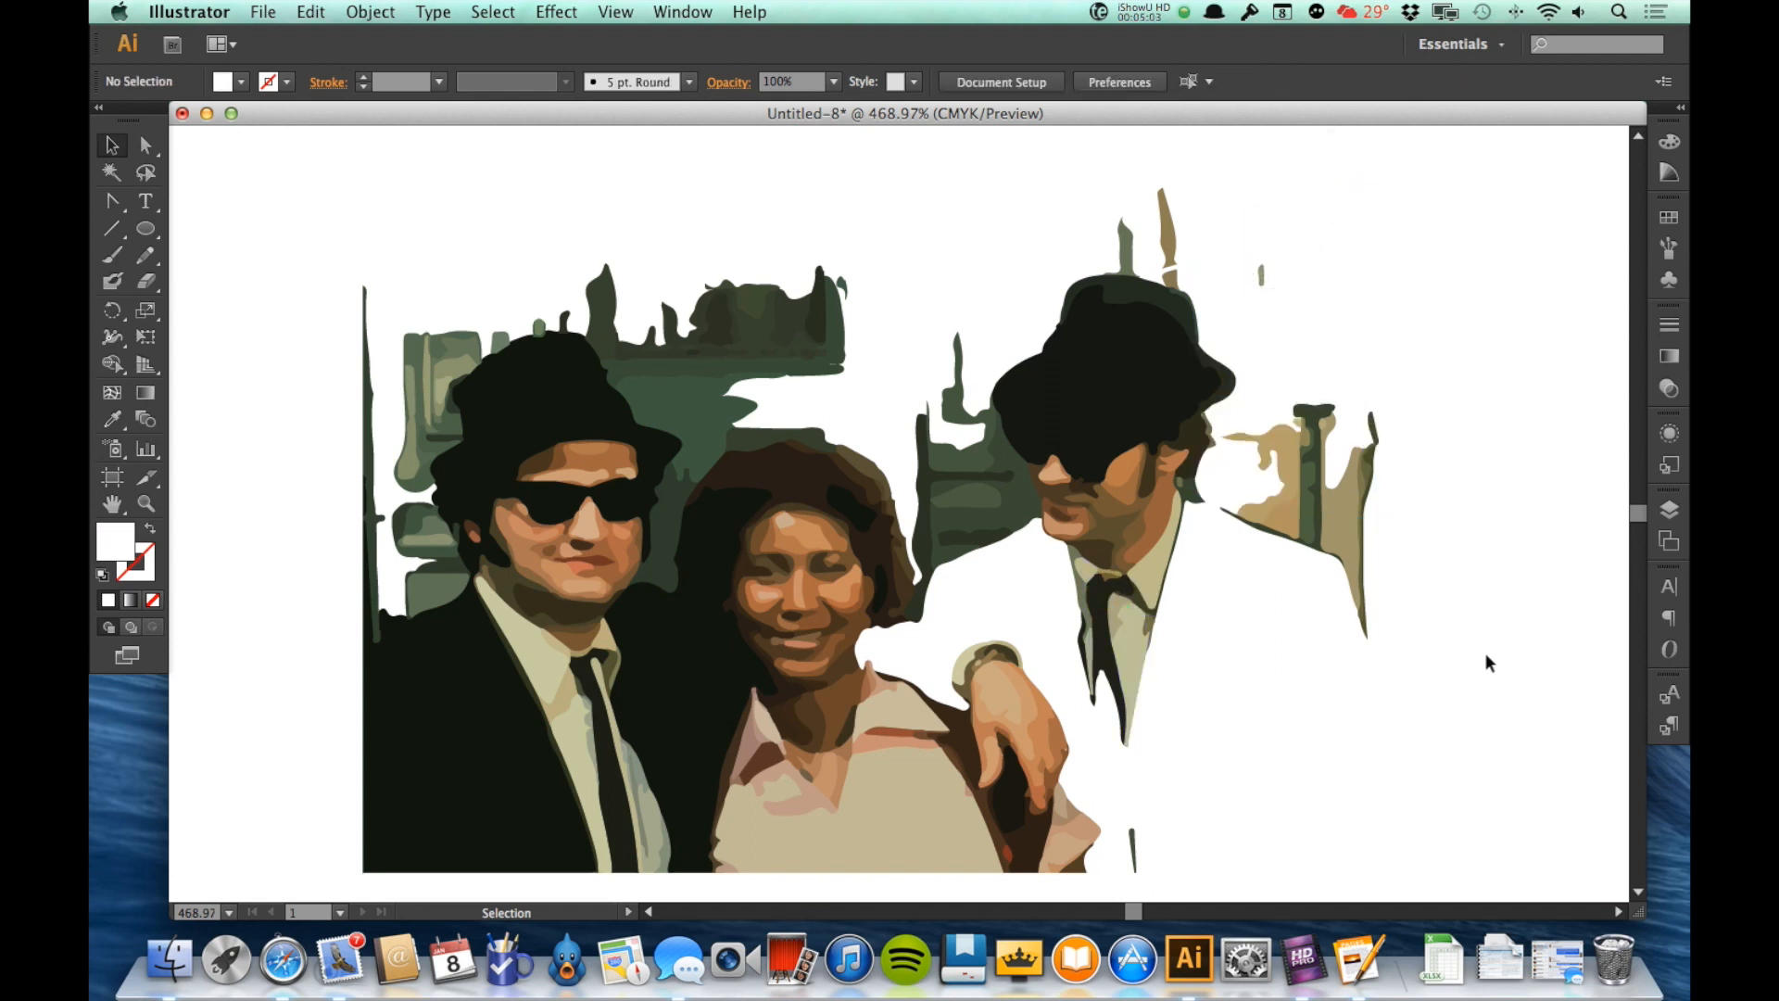
Undo the background shape deletions and the ungrouping of the tracing.
key("super+z")
key("super+z")
key("super+z")
key("super+z")
key("super+z")
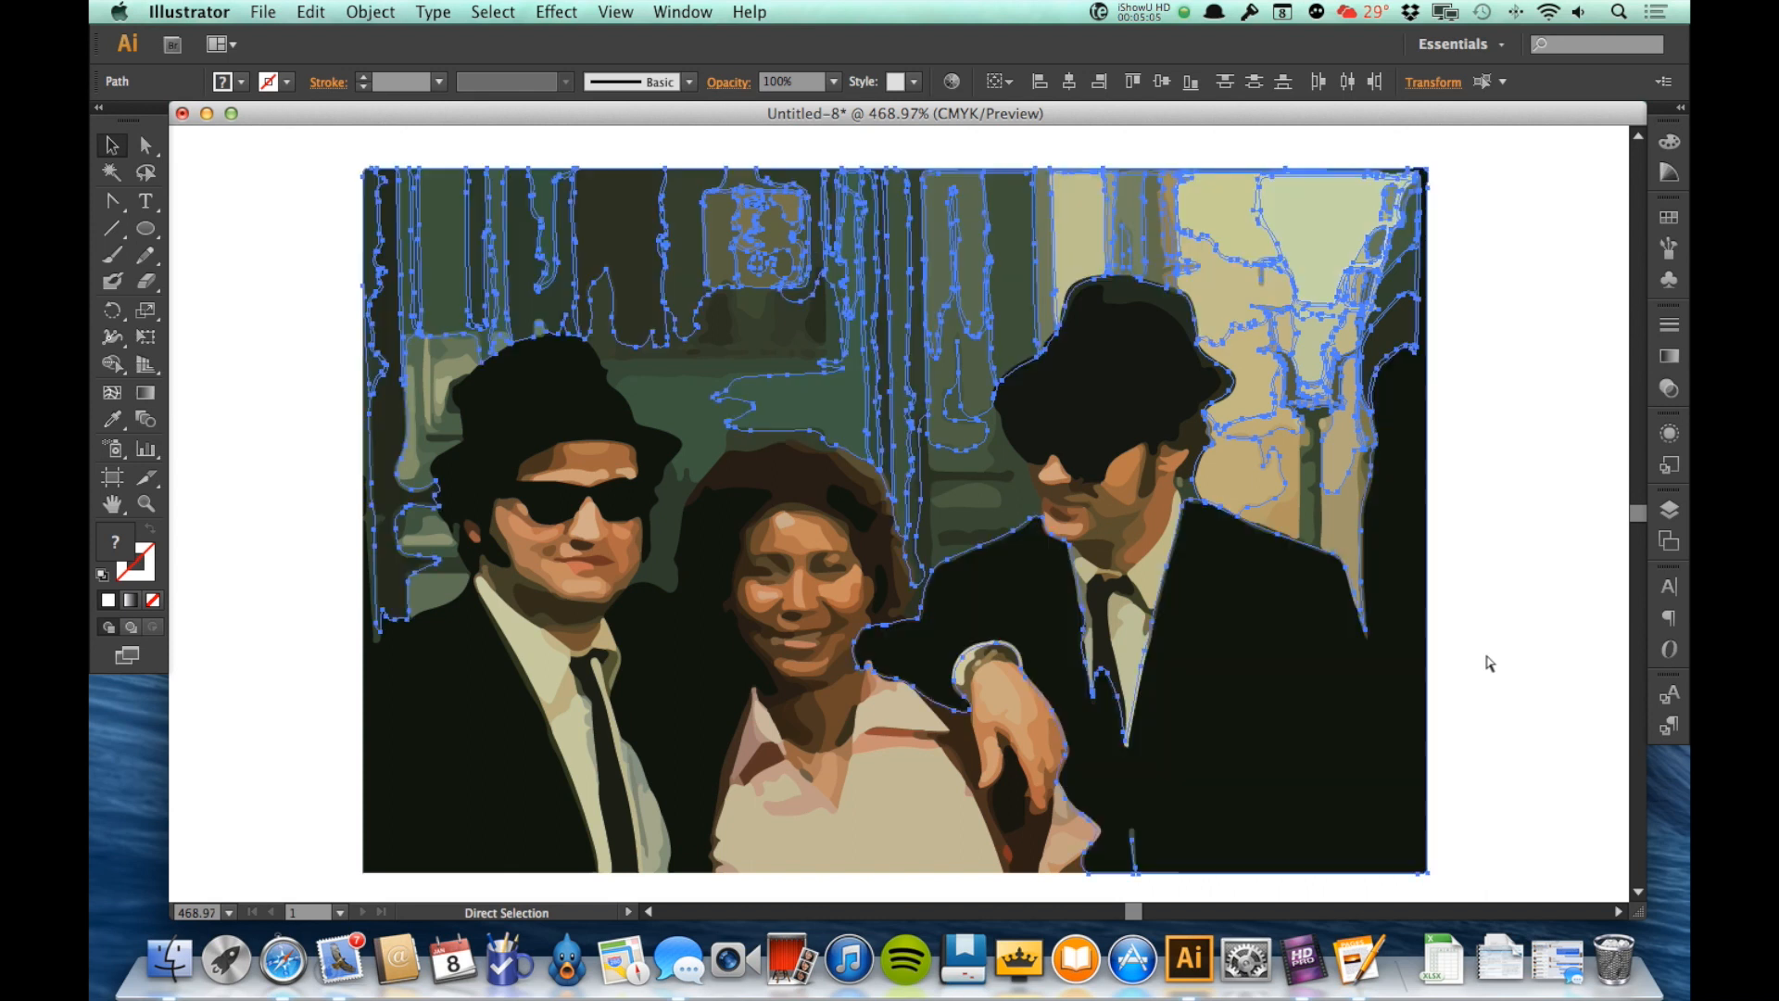
Select the whole traced picture to review its vector paths, and view it without the selection.
key("v")
key("super+a")
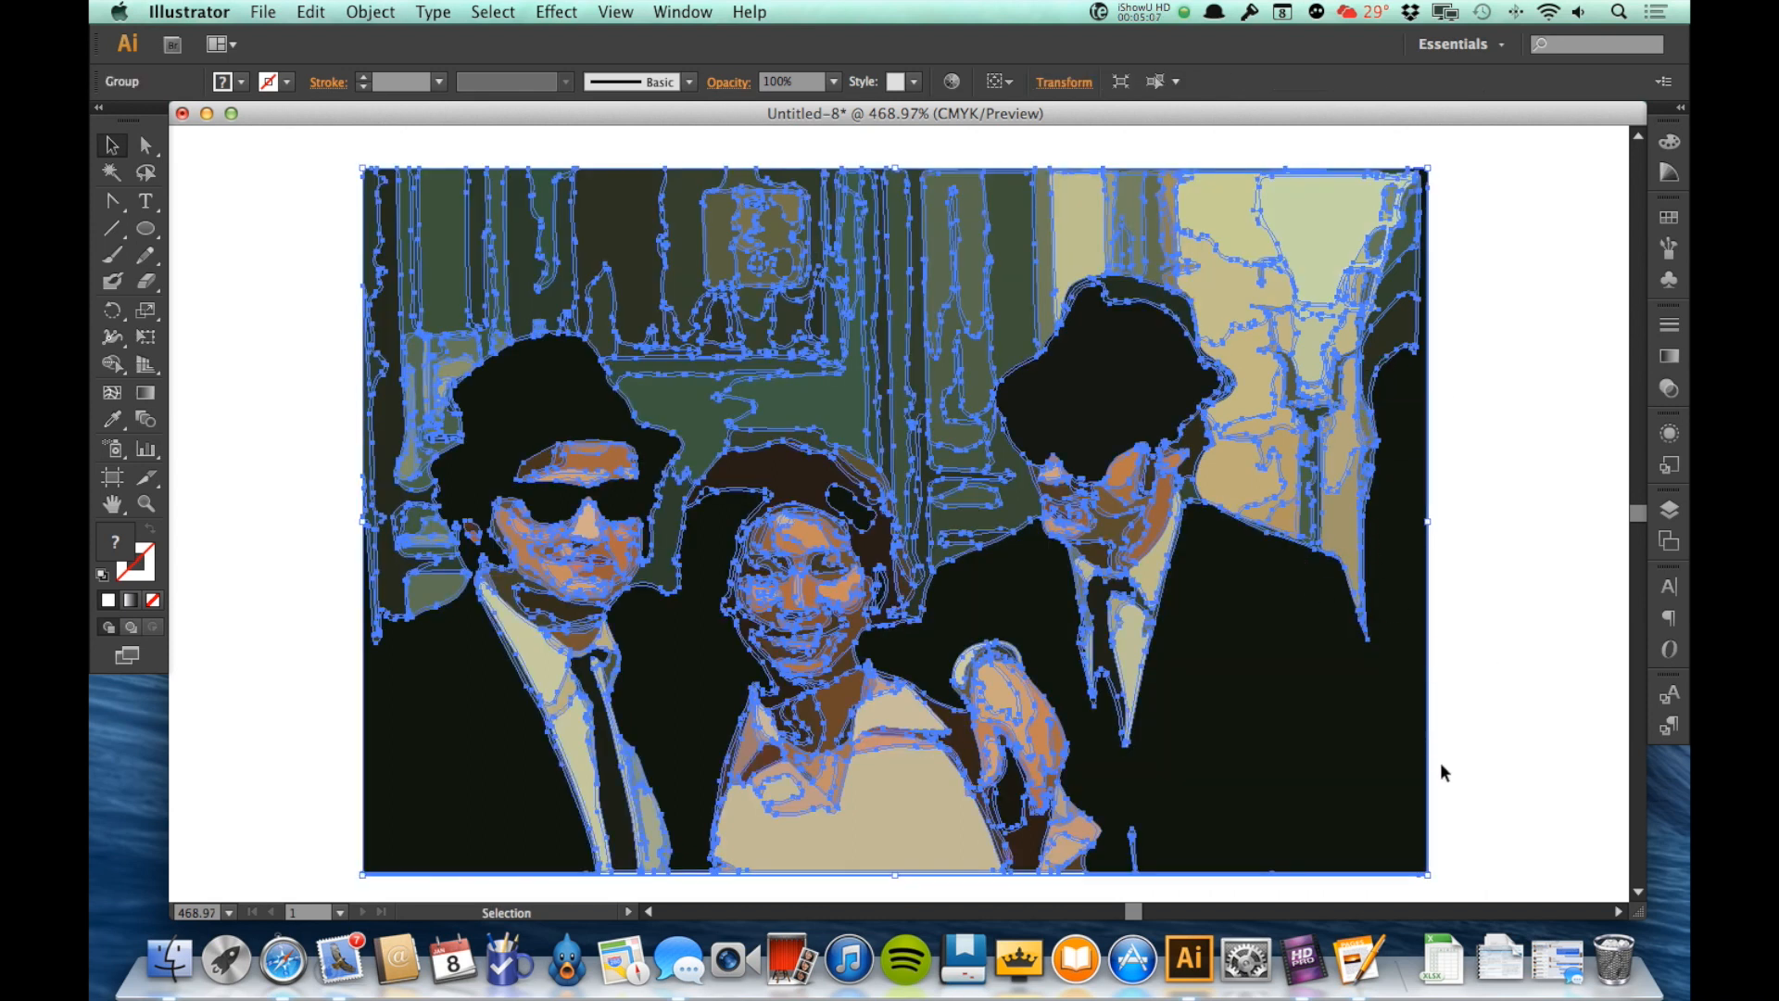
left_click(1494, 545)
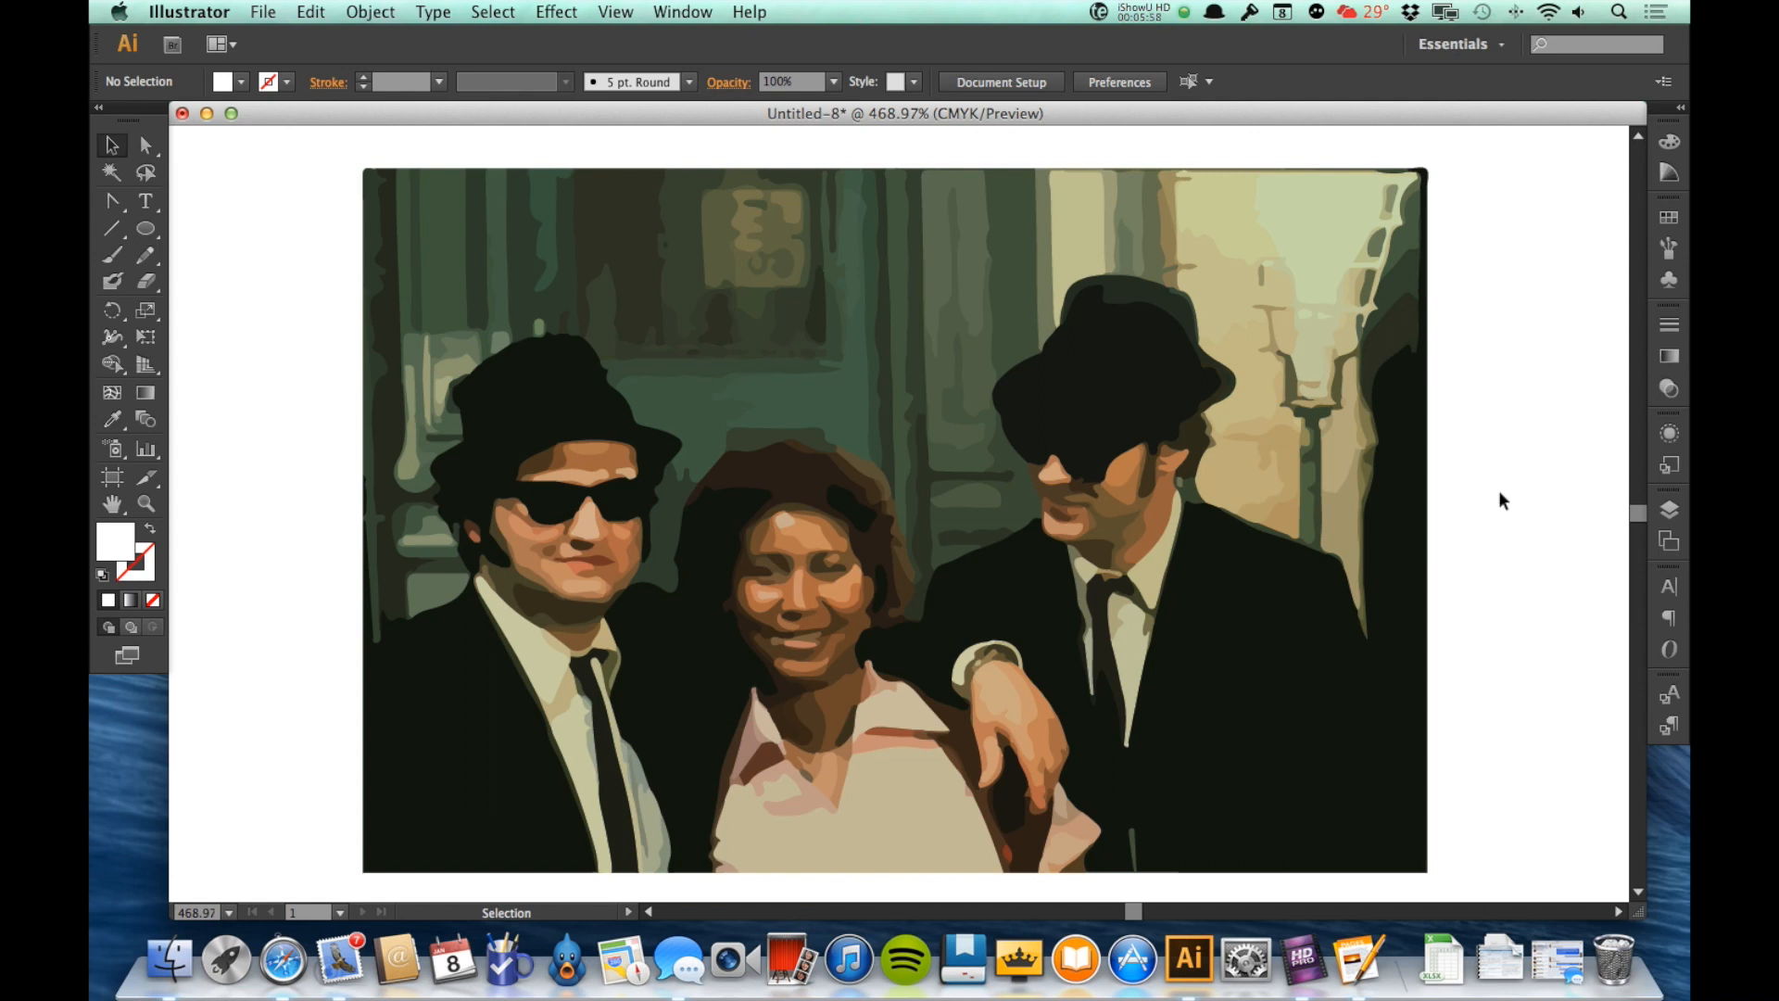
left_click_drag(307, 201, 1470, 774)
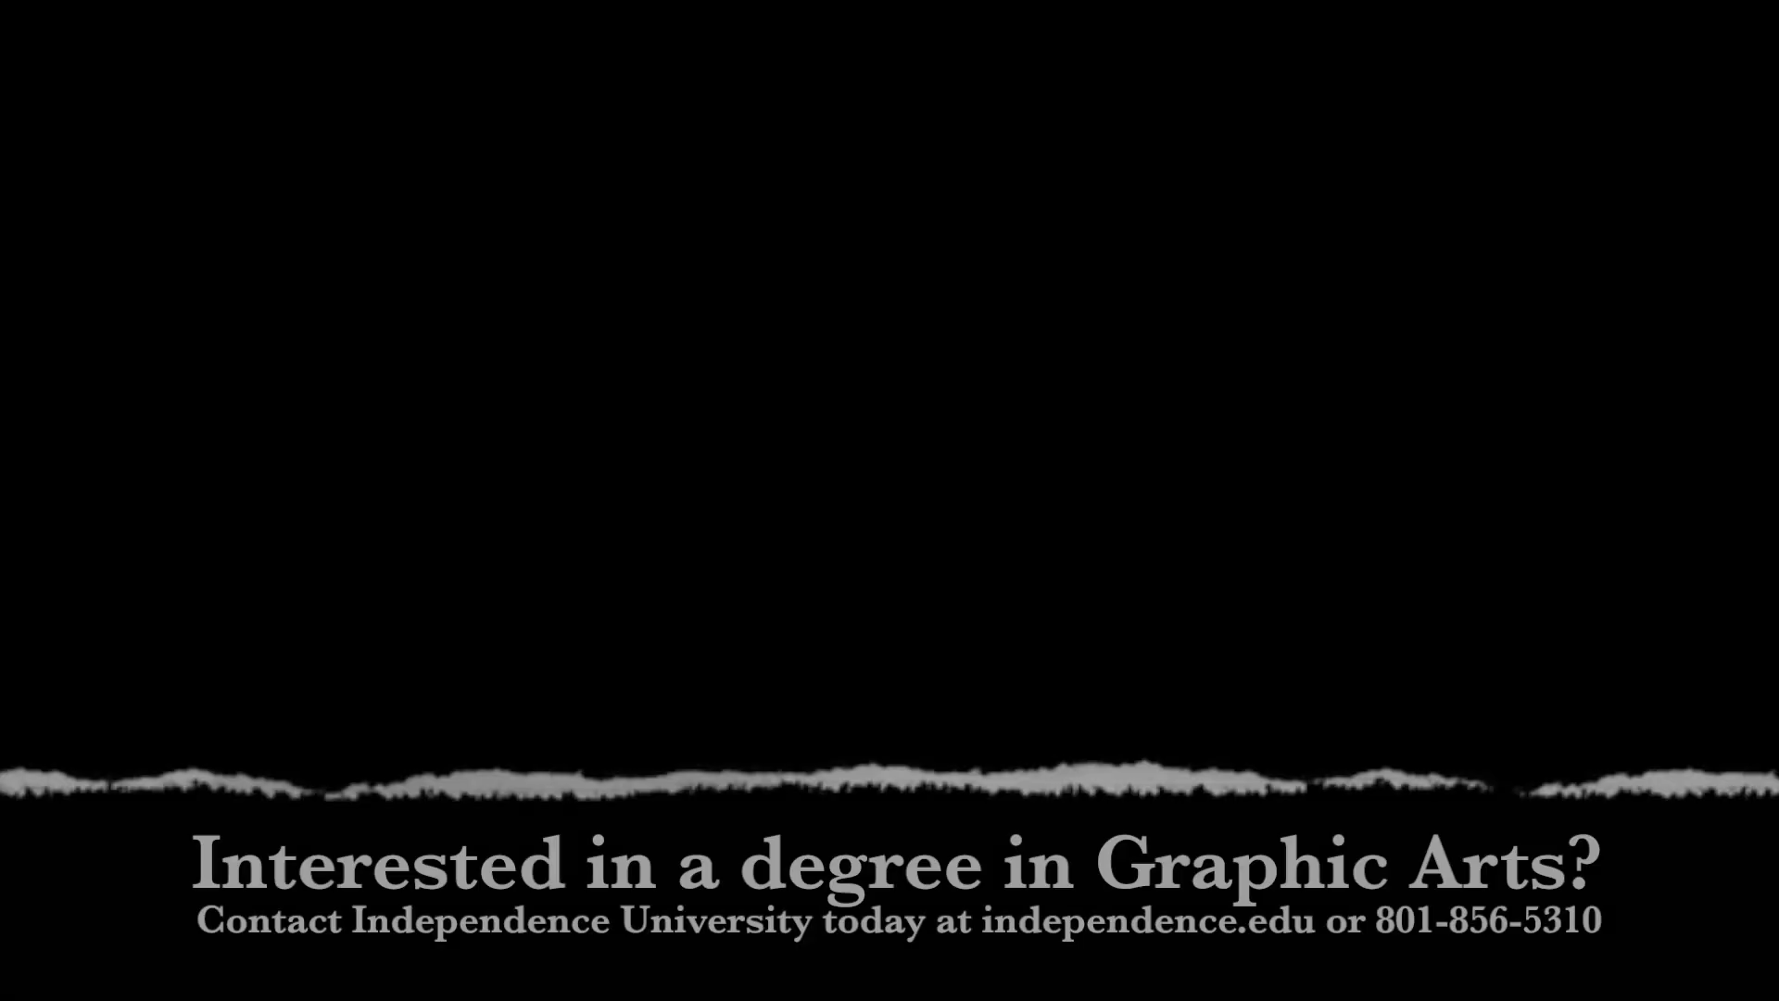